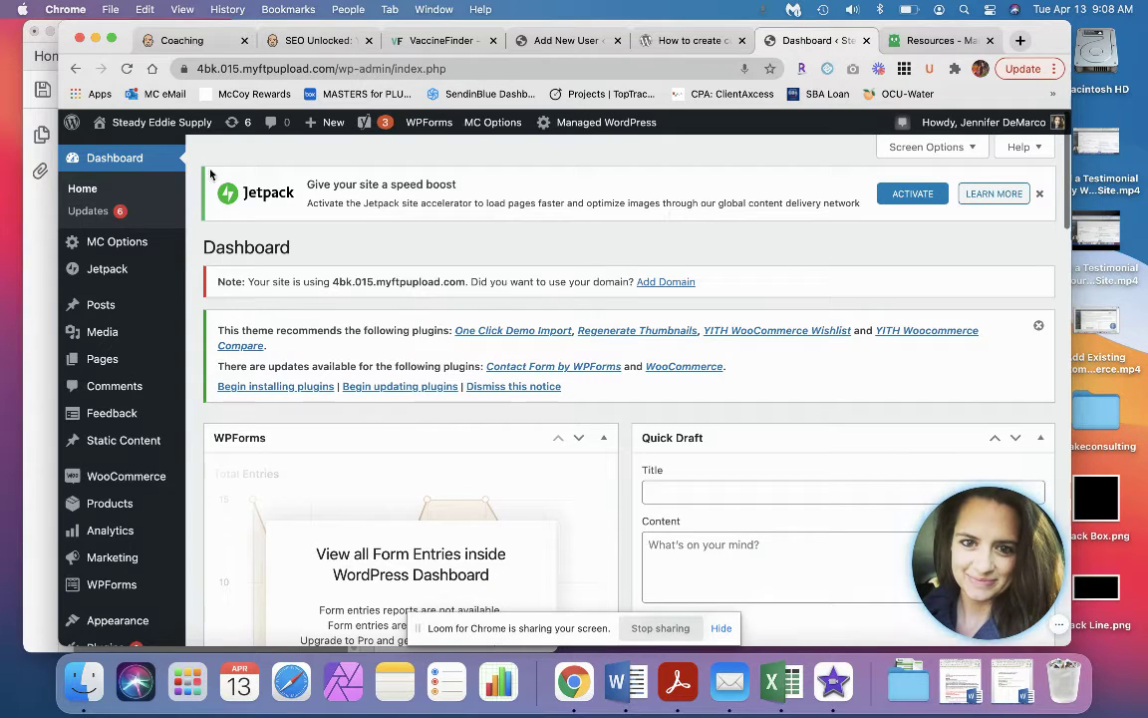
# Start a new store product, dismiss the plugin recommendations notice, and name the product 1" Toothpicks.
pyautogui.moveTo(121, 508)
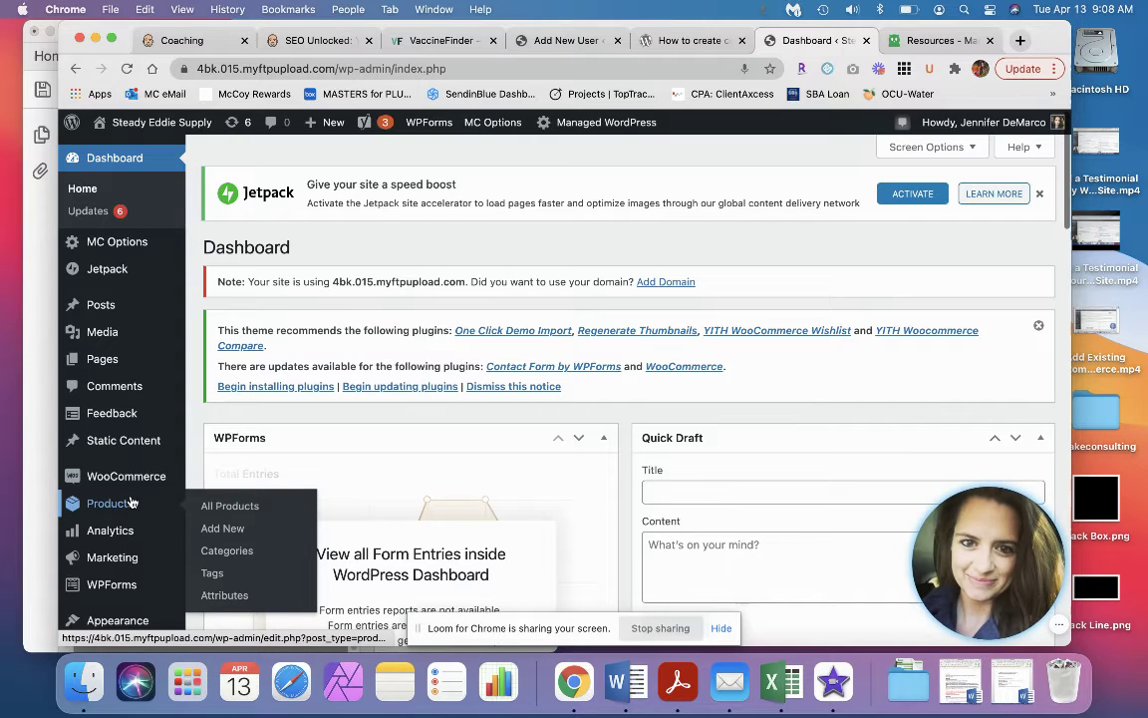
pyautogui.click(224, 531)
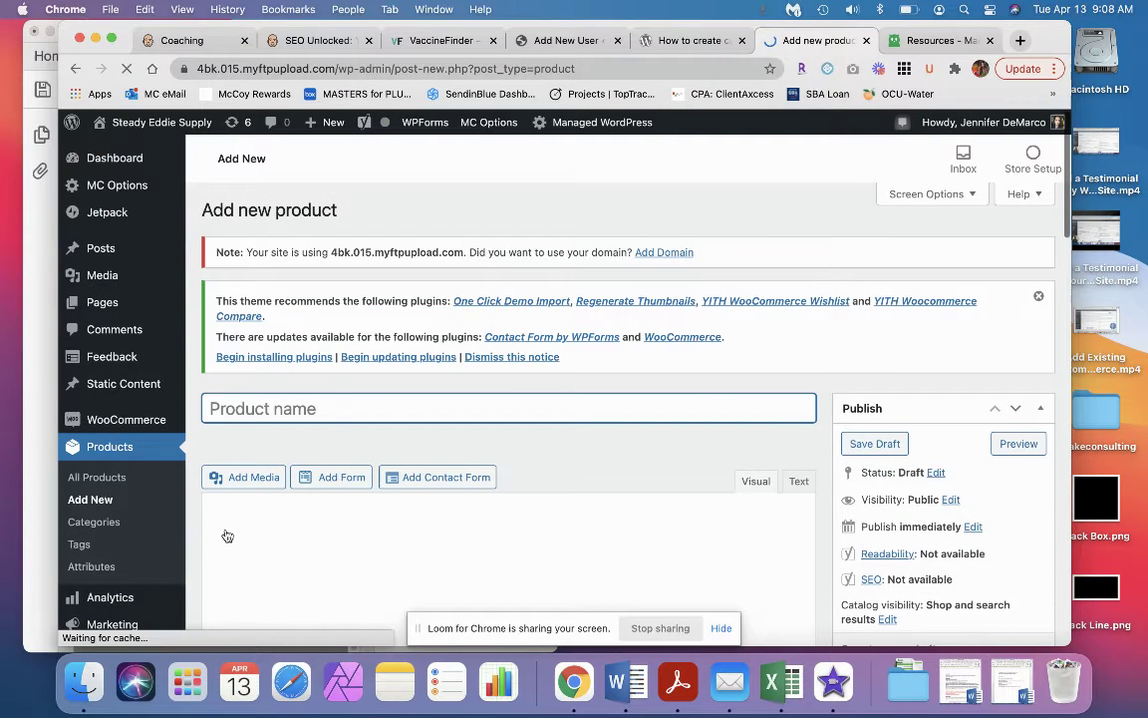
pyautogui.click(1039, 296)
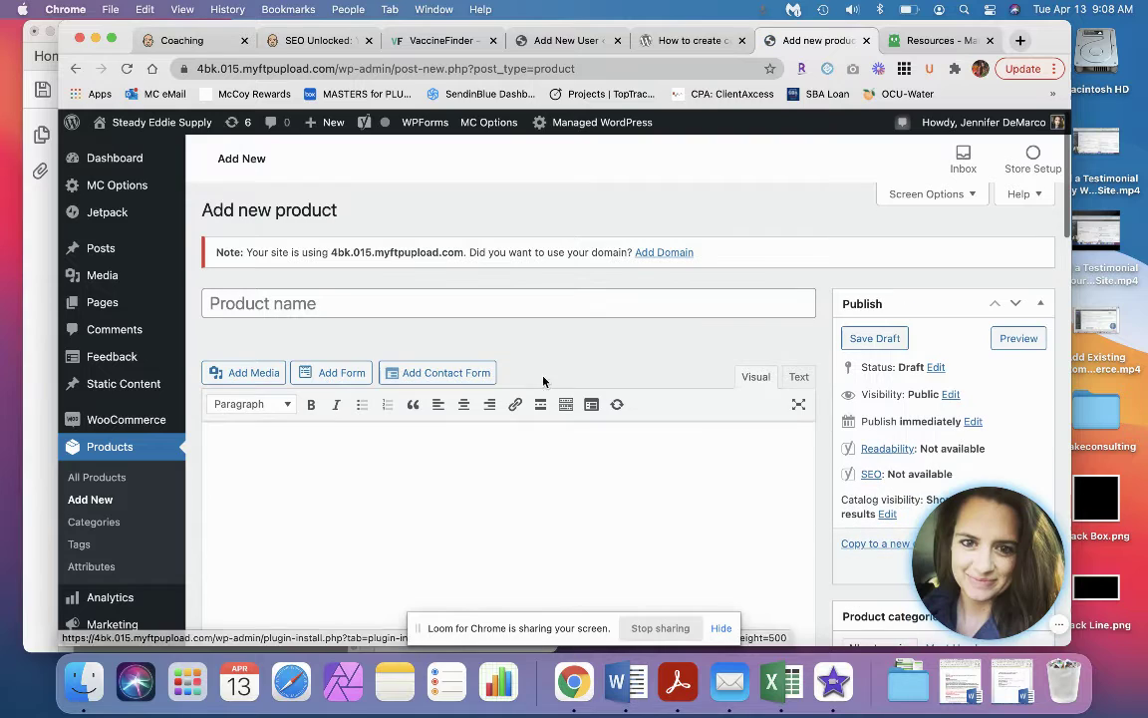
pyautogui.click(599, 307)
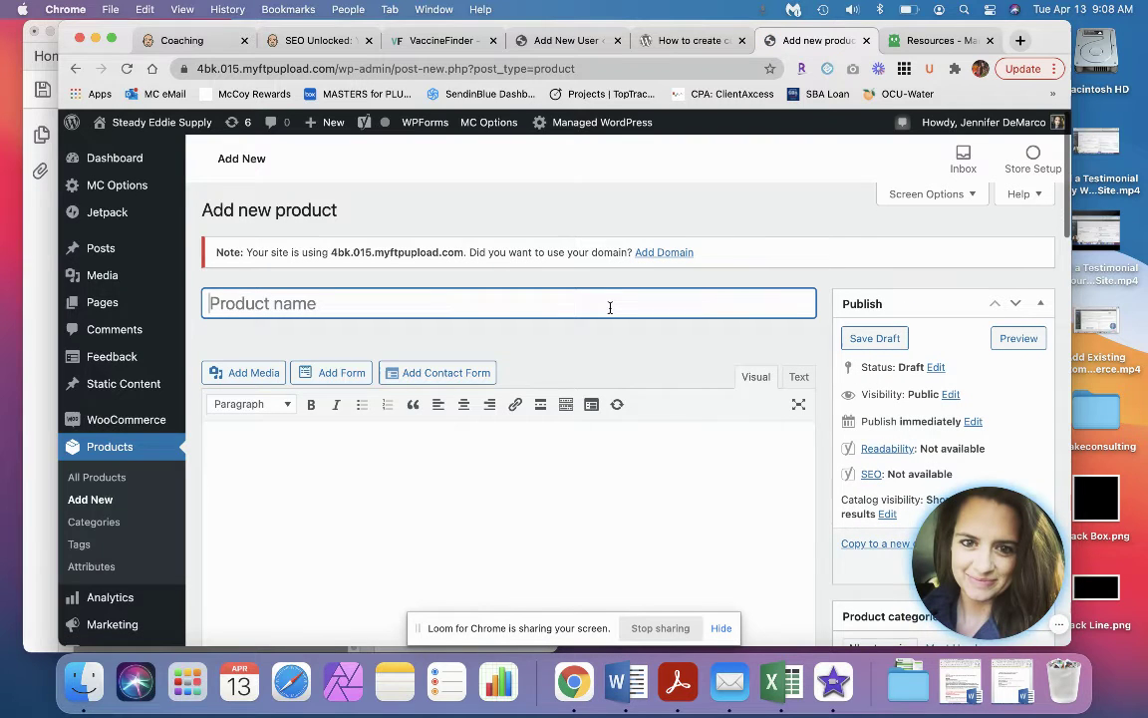
pyautogui.write('5')
pyautogui.press('BackSpace')
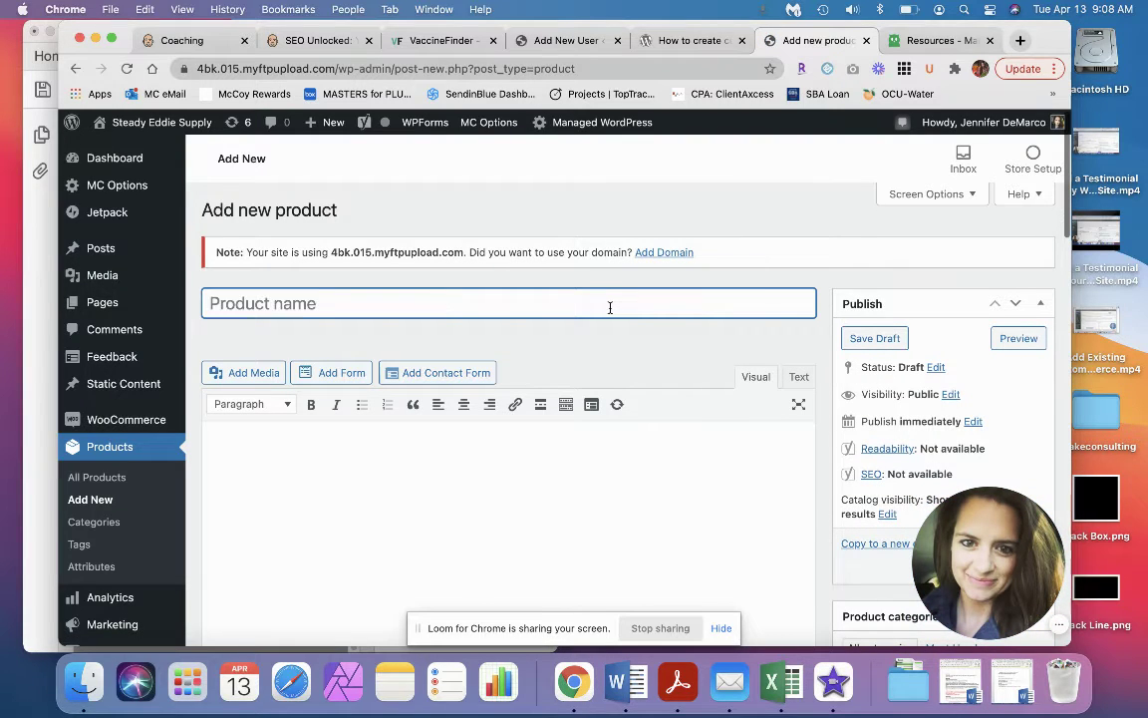
pyautogui.write('1"')
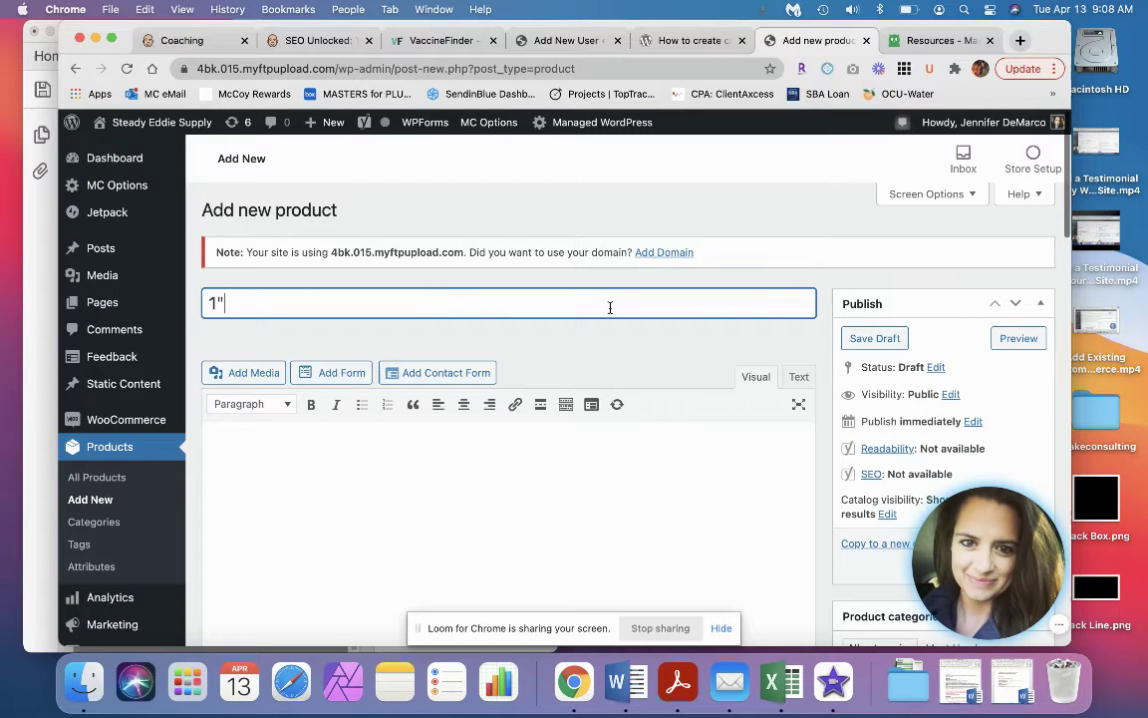
pyautogui.write(' Toothpicks')
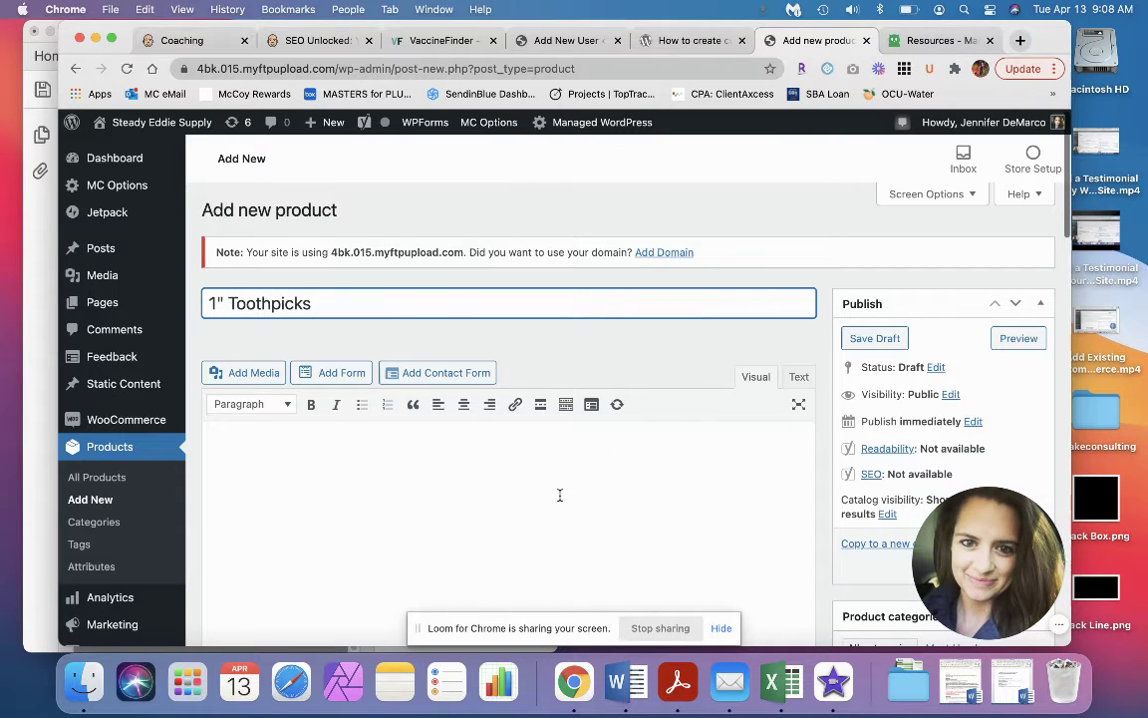
# Write the main description as the lines "What the product is", "Why is relevant" and "Specs", followed by bullets 1" and wood.
pyautogui.click(559, 496)
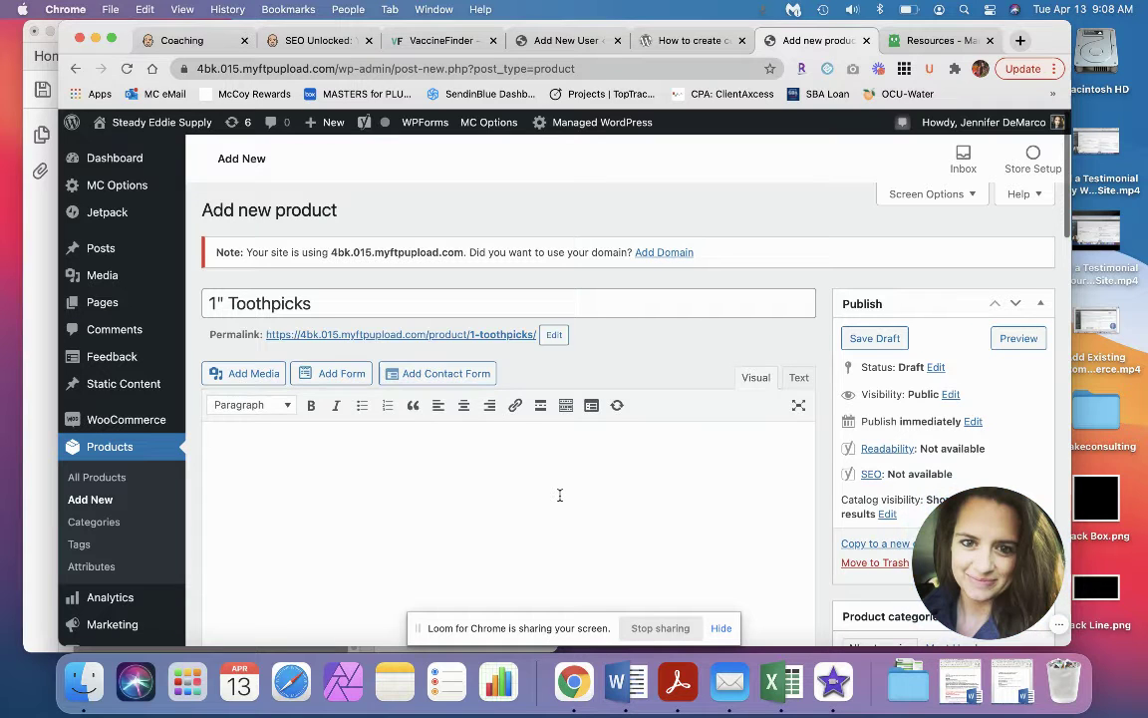
pyautogui.write('What the product is')
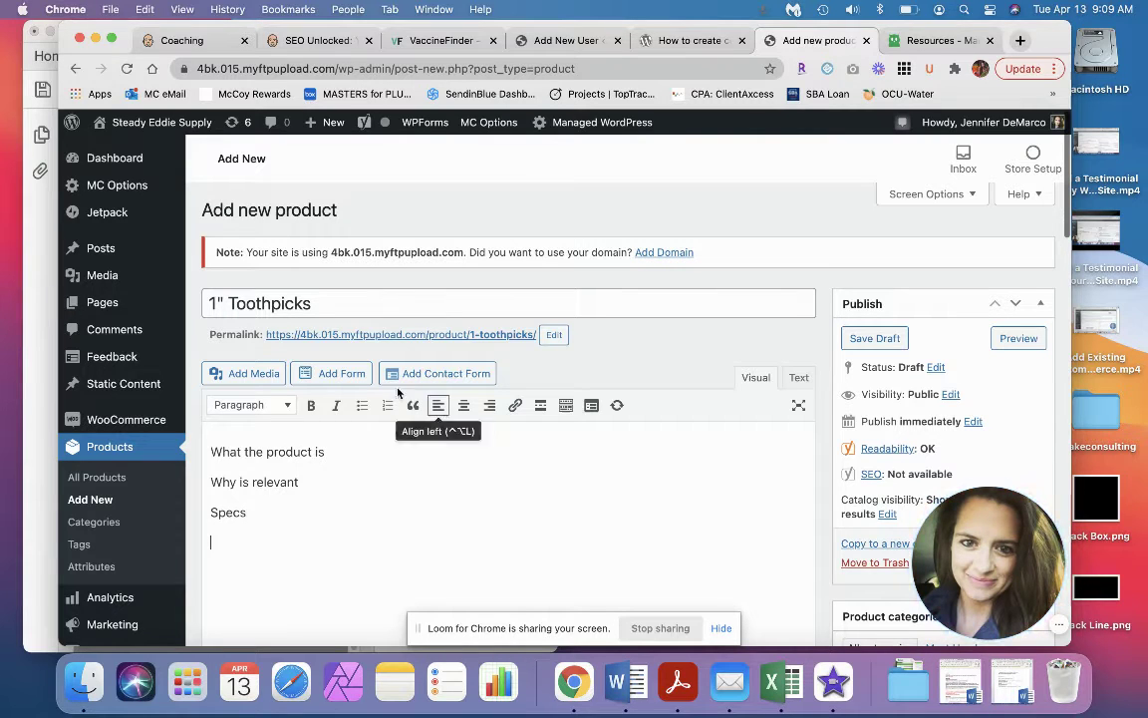
pyautogui.click(361, 406)
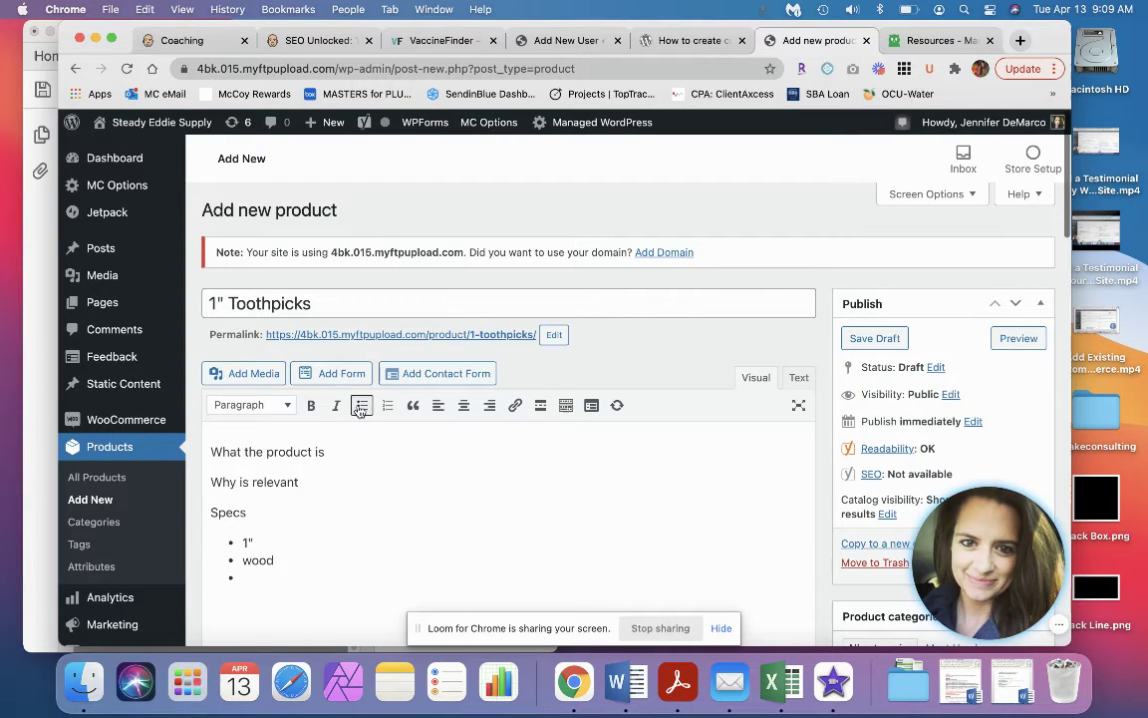
# Write the product short description "1", wood toothpicks. Great for bulk purchases.".
pyautogui.scroll(-10, 435, 423)
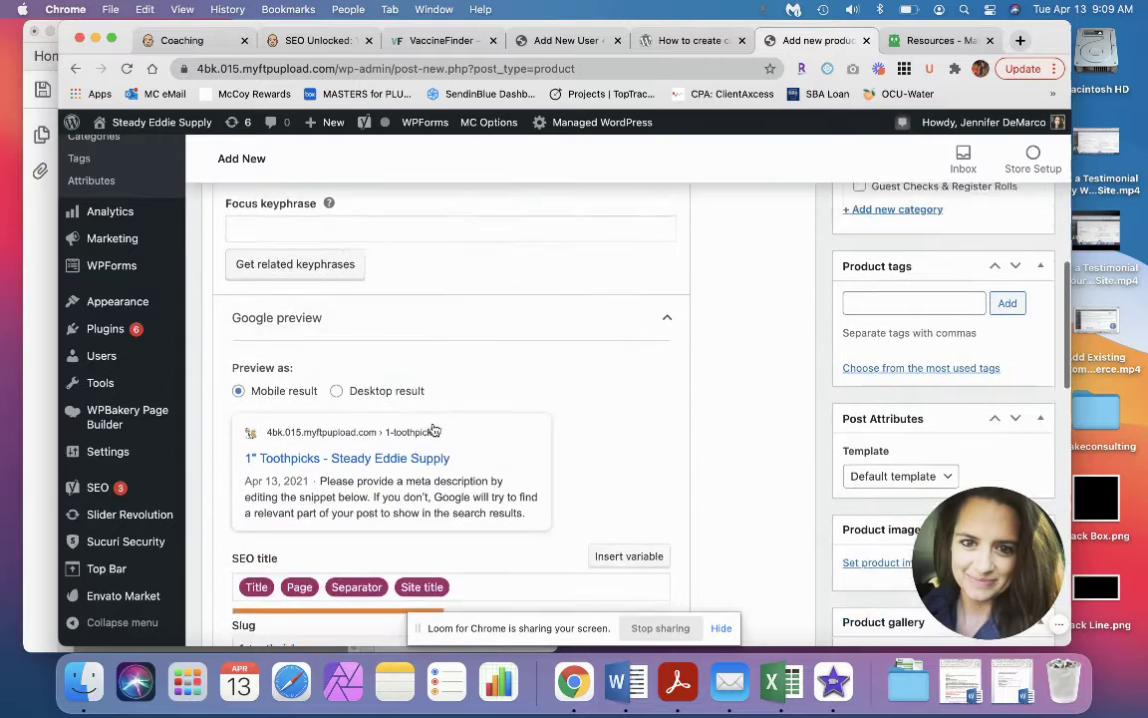
pyautogui.scroll(-10, 434, 427)
pyautogui.scroll(3, 432, 429)
pyautogui.scroll(-3, 433, 431)
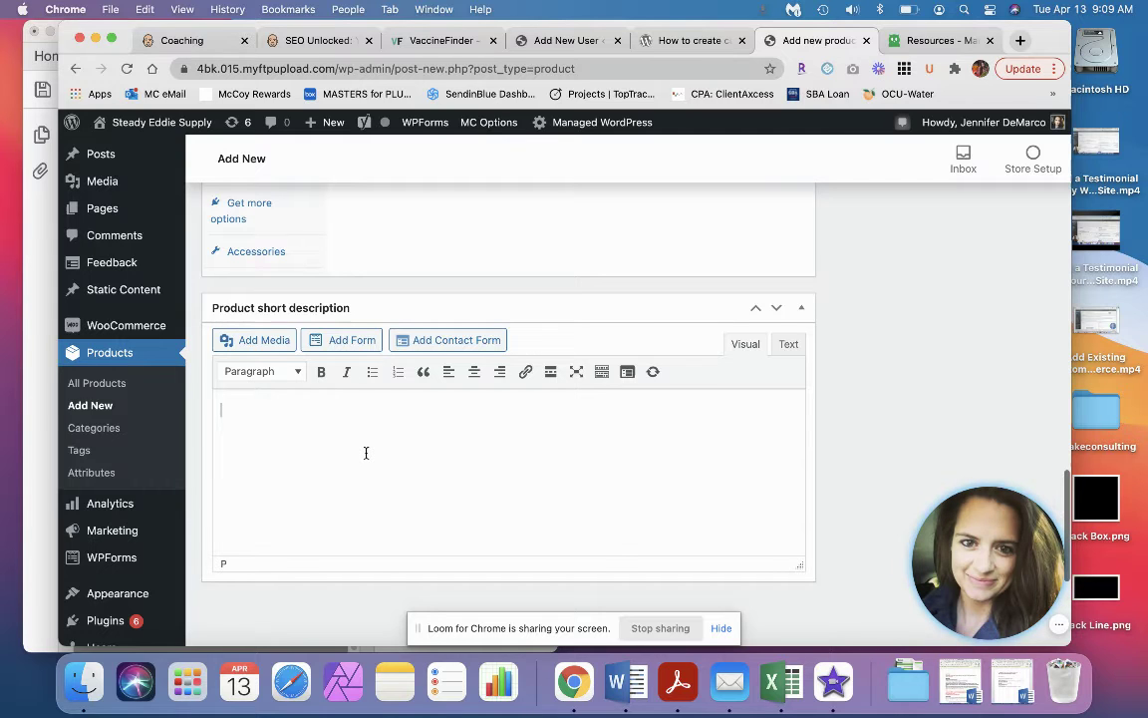
pyautogui.scroll(15, 365, 453)
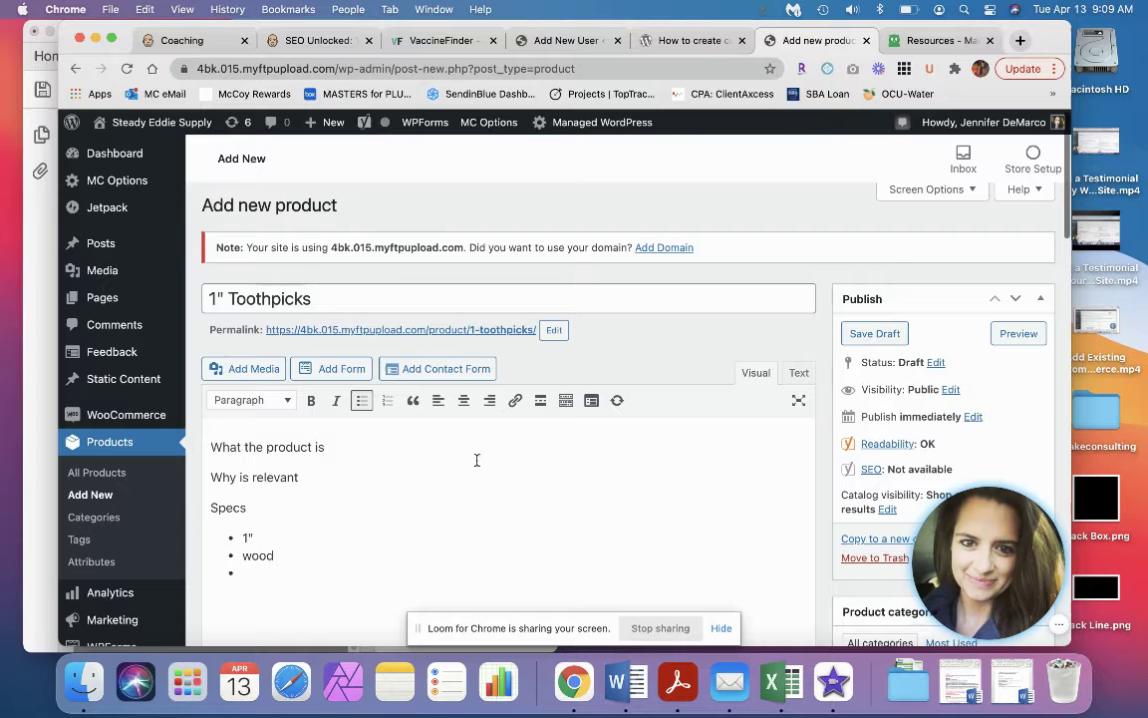
pyautogui.scroll(-15, 473, 476)
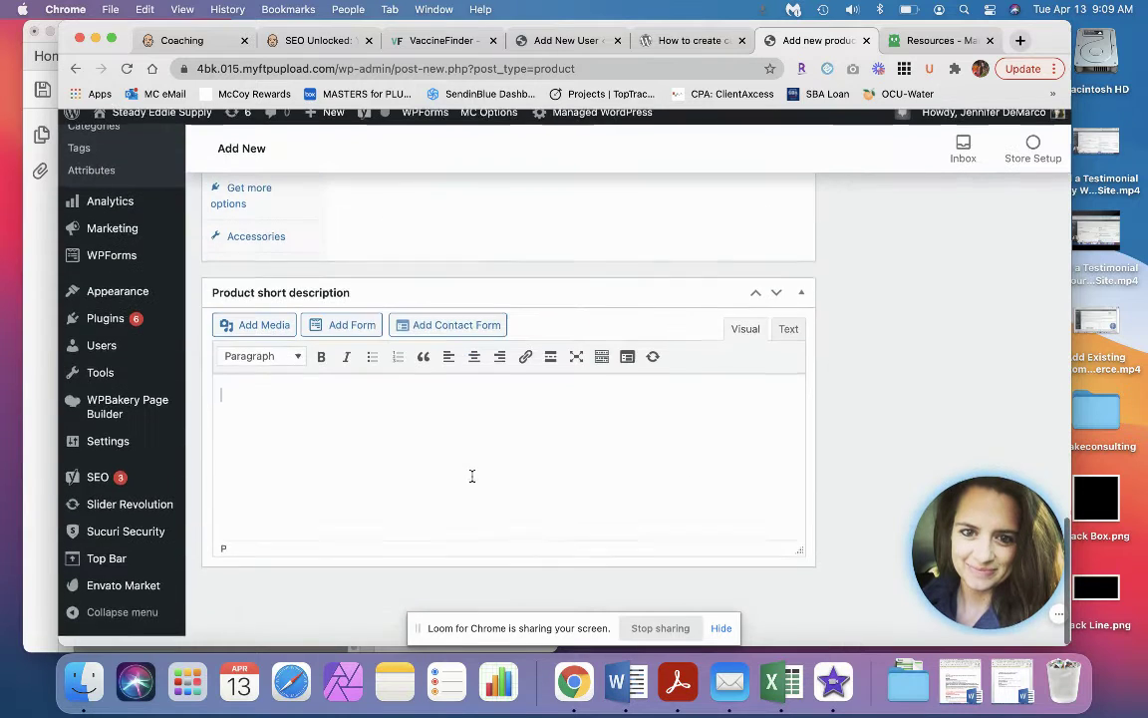
pyautogui.write('1')
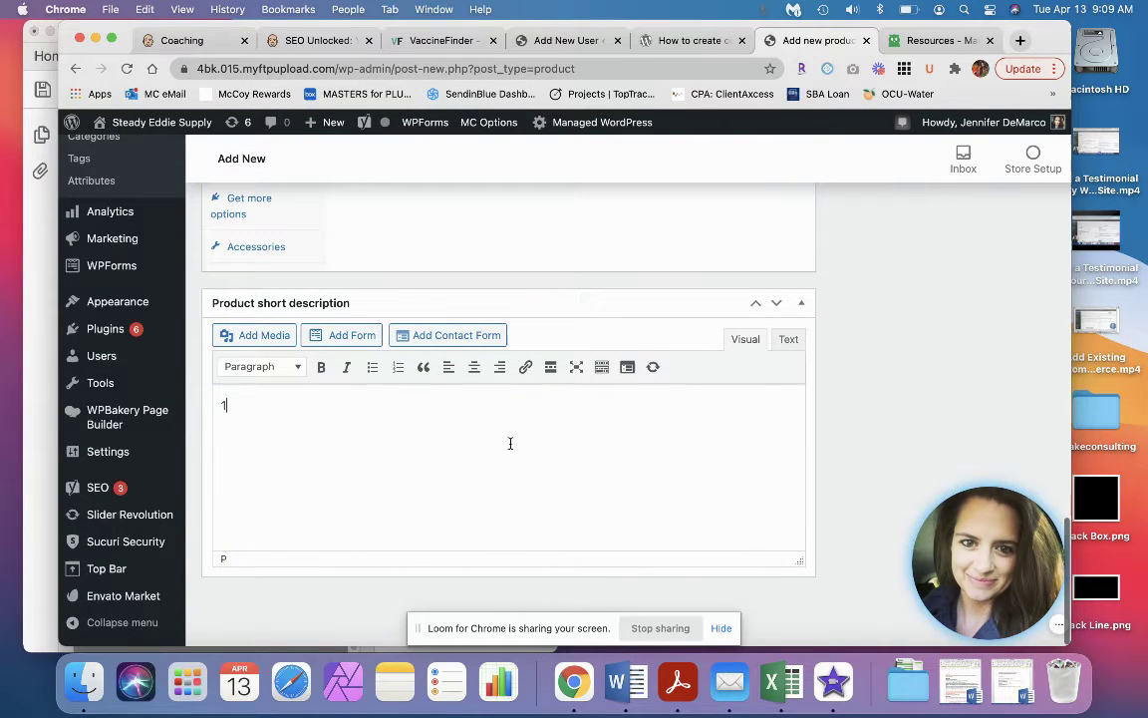
pyautogui.write('" , wood toothpicks.')
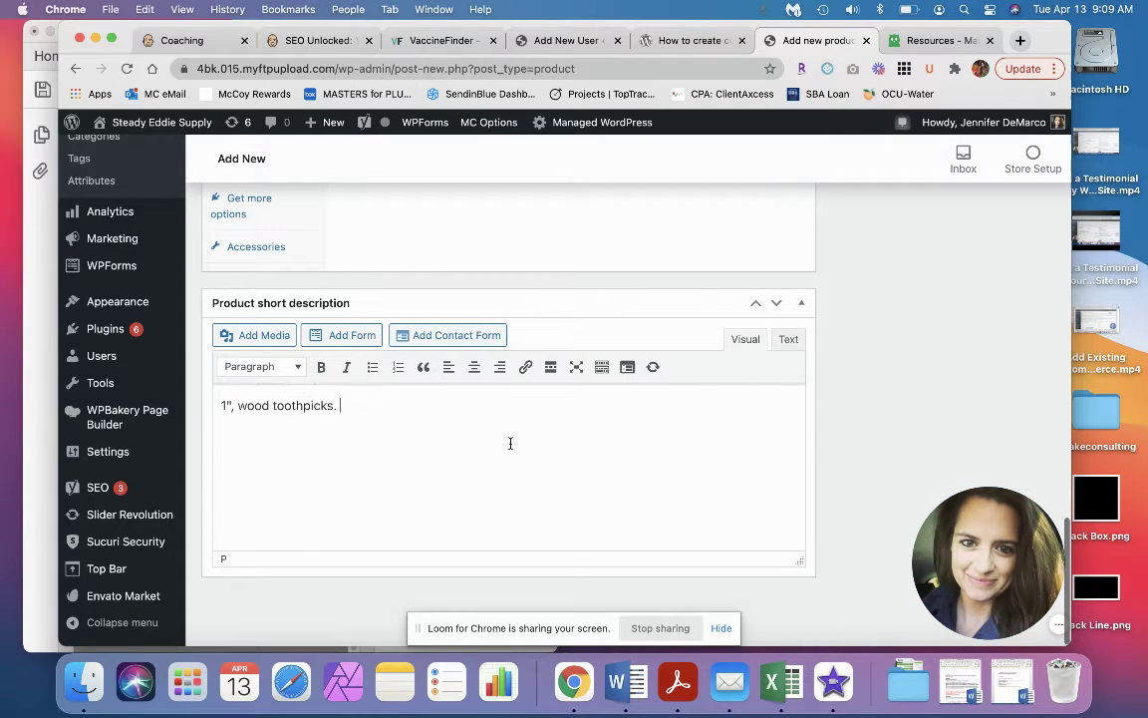
pyautogui.write(' Great for bulk')
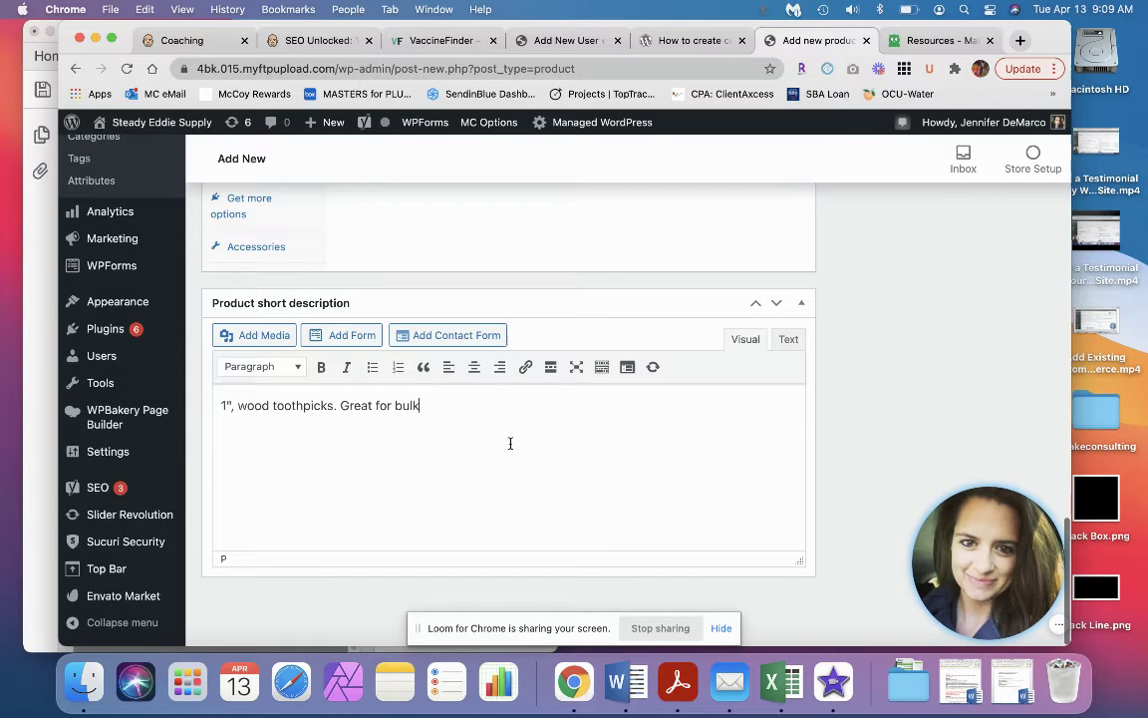
pyautogui.write(' purchases.')
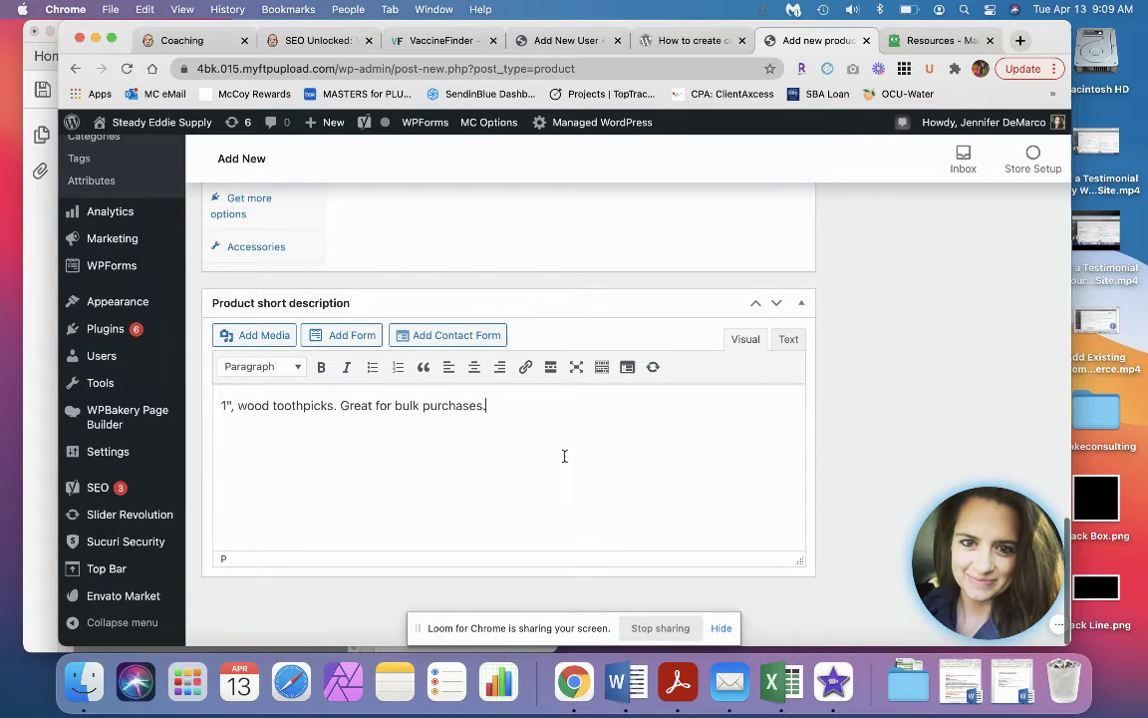
# Switch the product type to Variable product and back to Simple product.
pyautogui.scroll(-10, 564, 457)
pyautogui.scroll(-3, 566, 471)
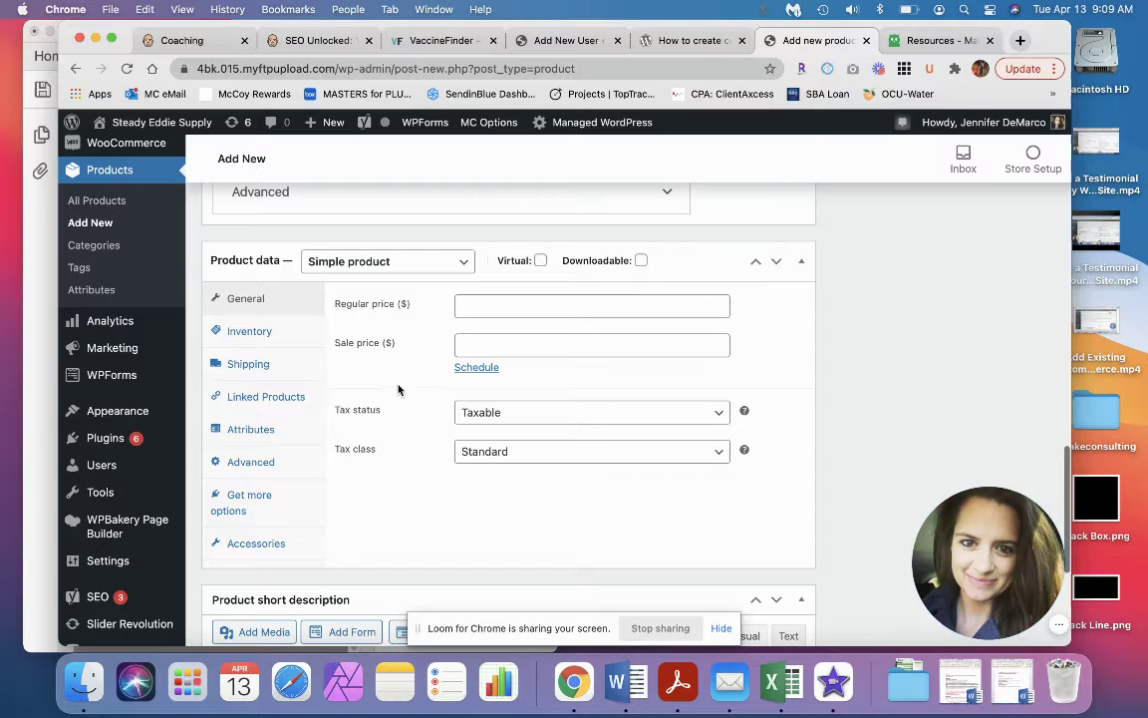
pyautogui.click(448, 262)
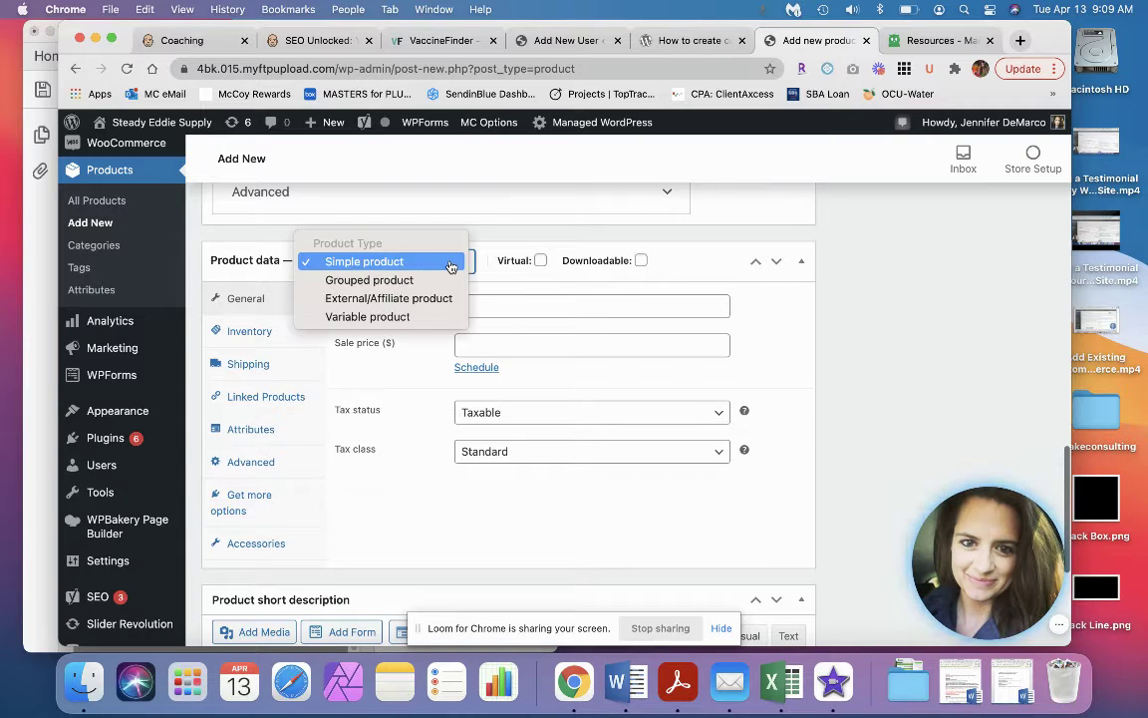
pyautogui.click(344, 317)
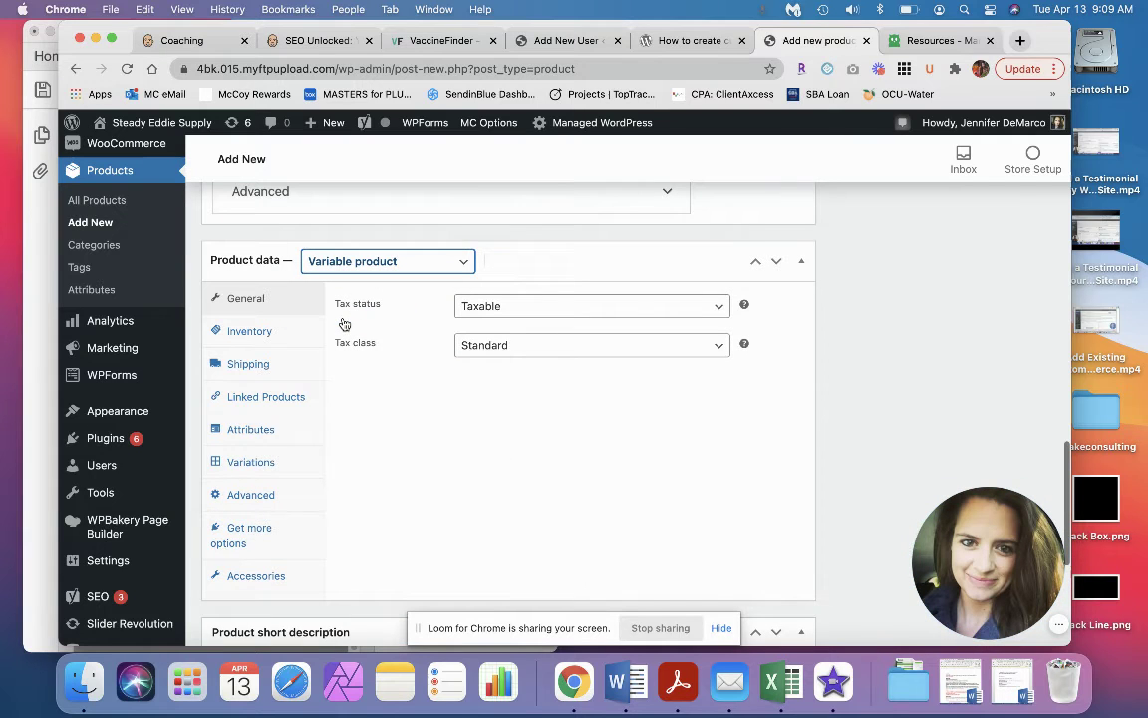
pyautogui.click(354, 263)
pyautogui.click(356, 211)
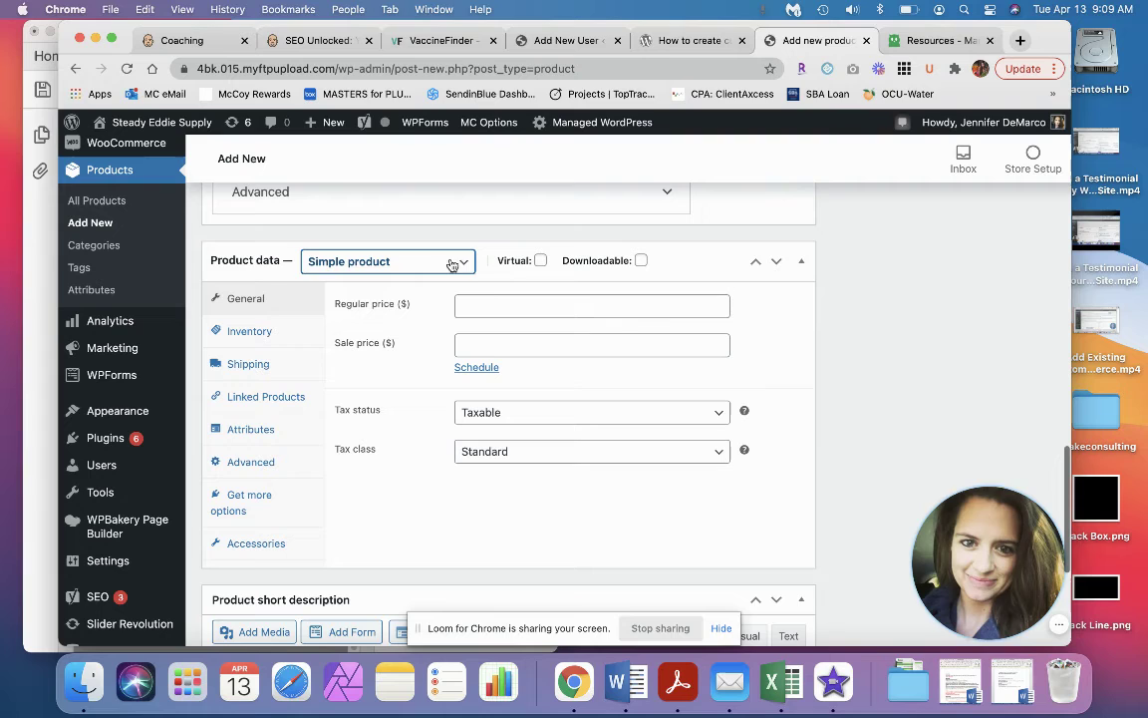
# Set the product's regular price to 5.00.
pyautogui.click(493, 303)
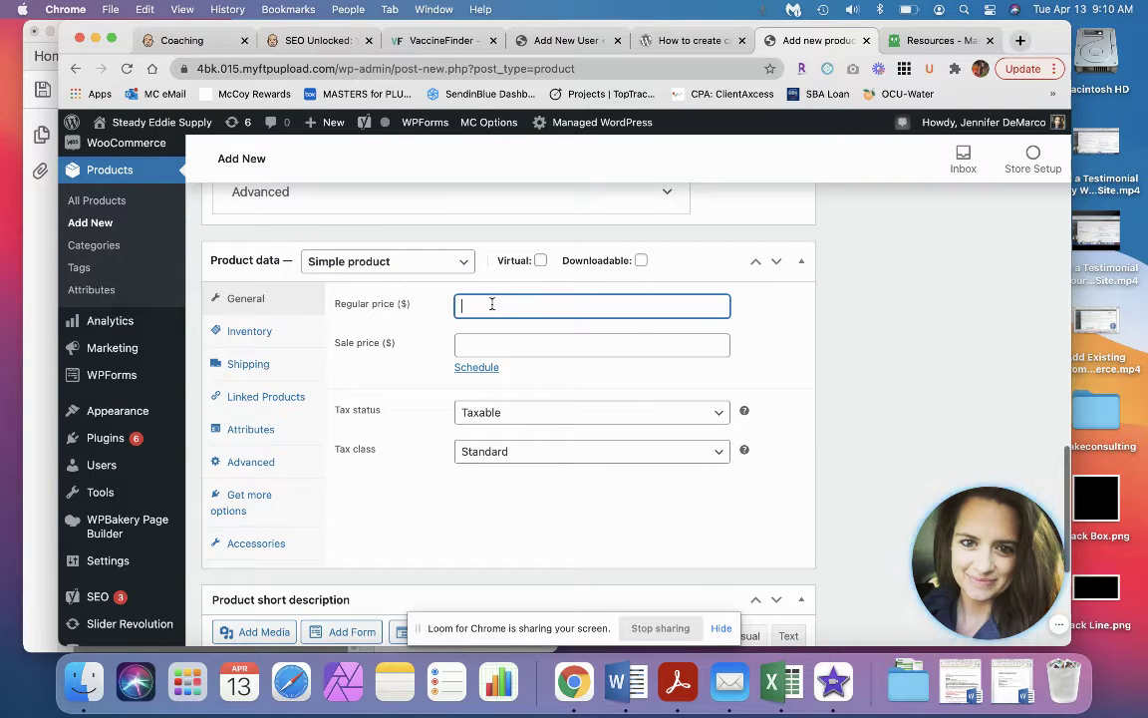
pyautogui.press('Tab')
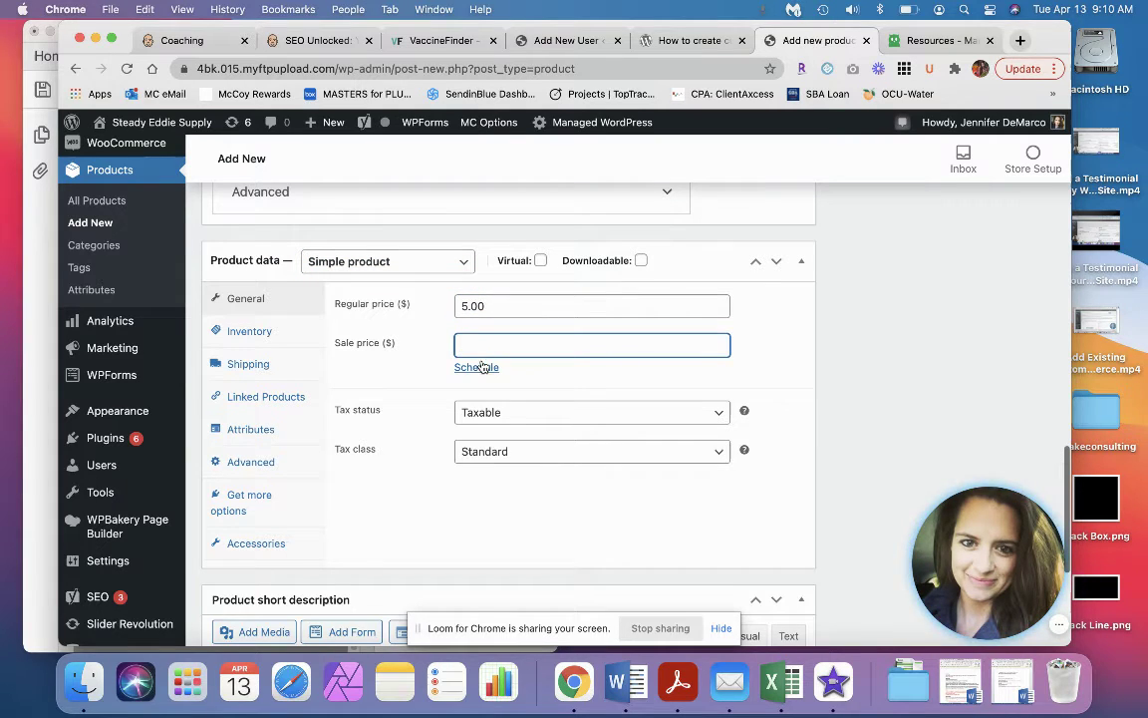
# Try a sale price of 2.00 with schedule dates, and remove both the price and the schedule.
pyautogui.click(478, 367)
pyautogui.click(521, 381)
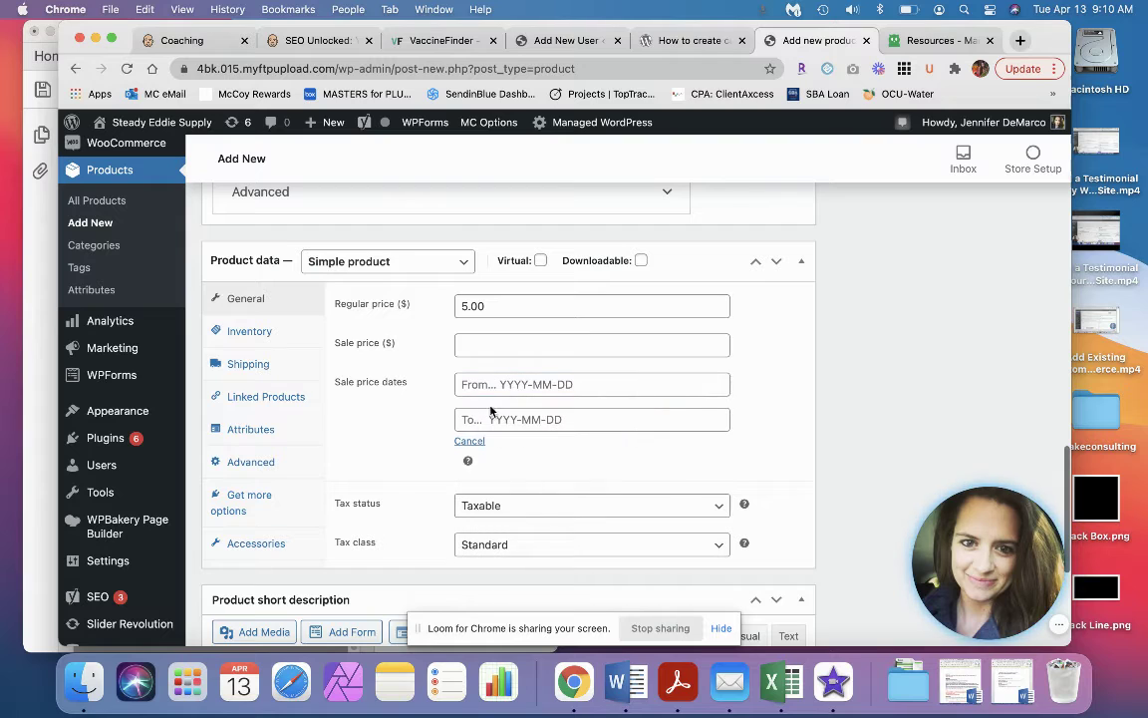
pyautogui.click(487, 345)
pyautogui.write('2.00')
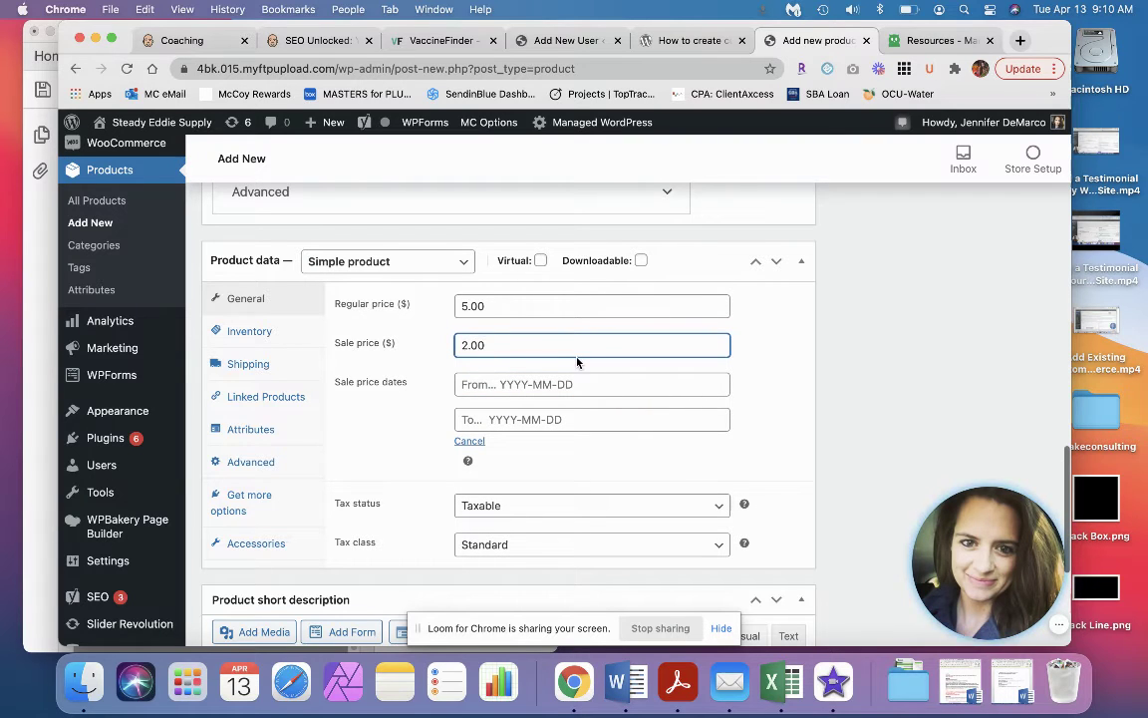
pyautogui.press('BackSpace')
pyautogui.click(470, 440)
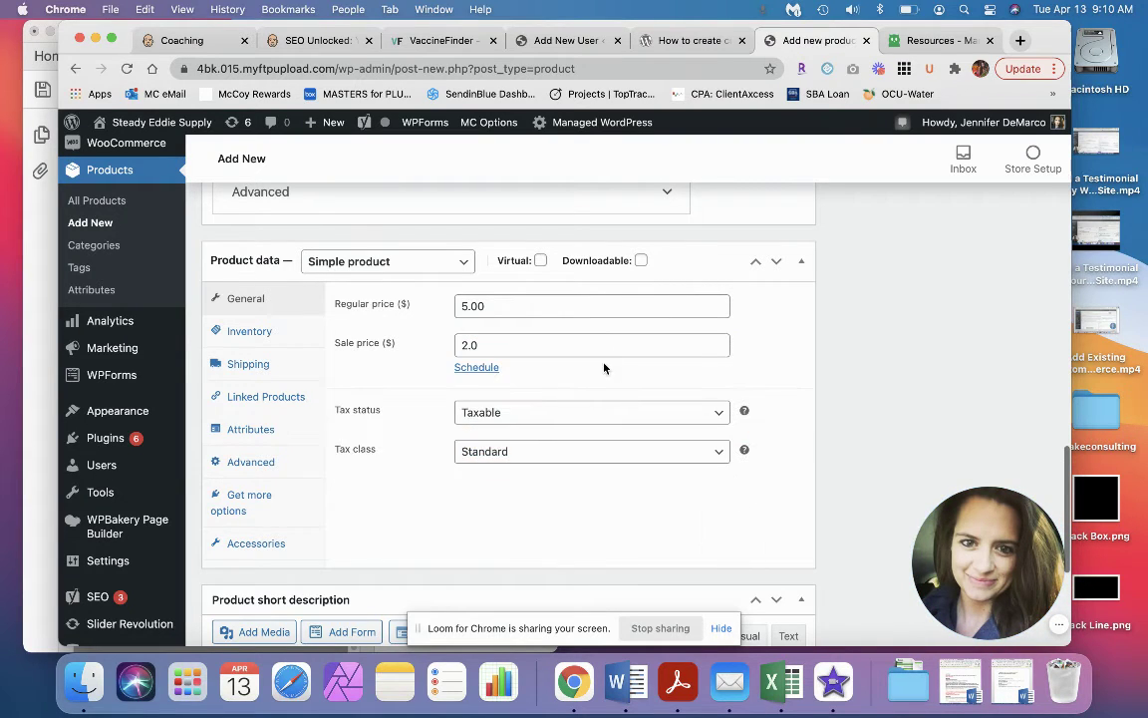
# Try the tax status None, look at the tax class options, and return the tax status to Taxable.
pyautogui.click(558, 411)
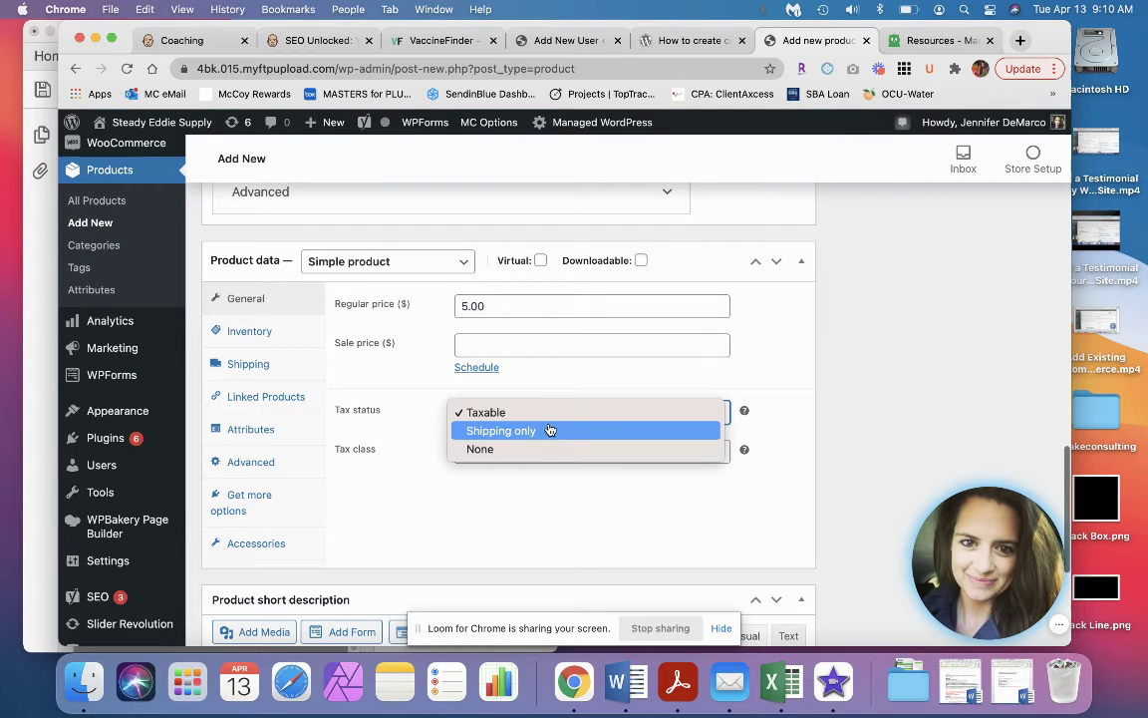
pyautogui.click(543, 449)
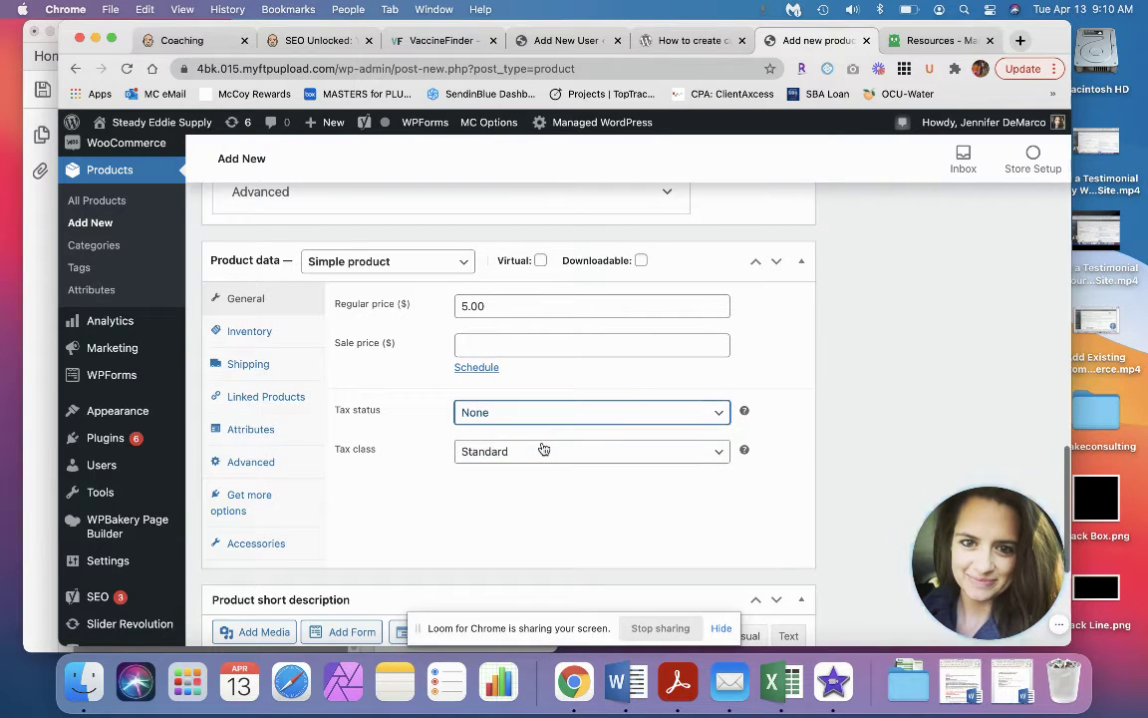
pyautogui.click(517, 451)
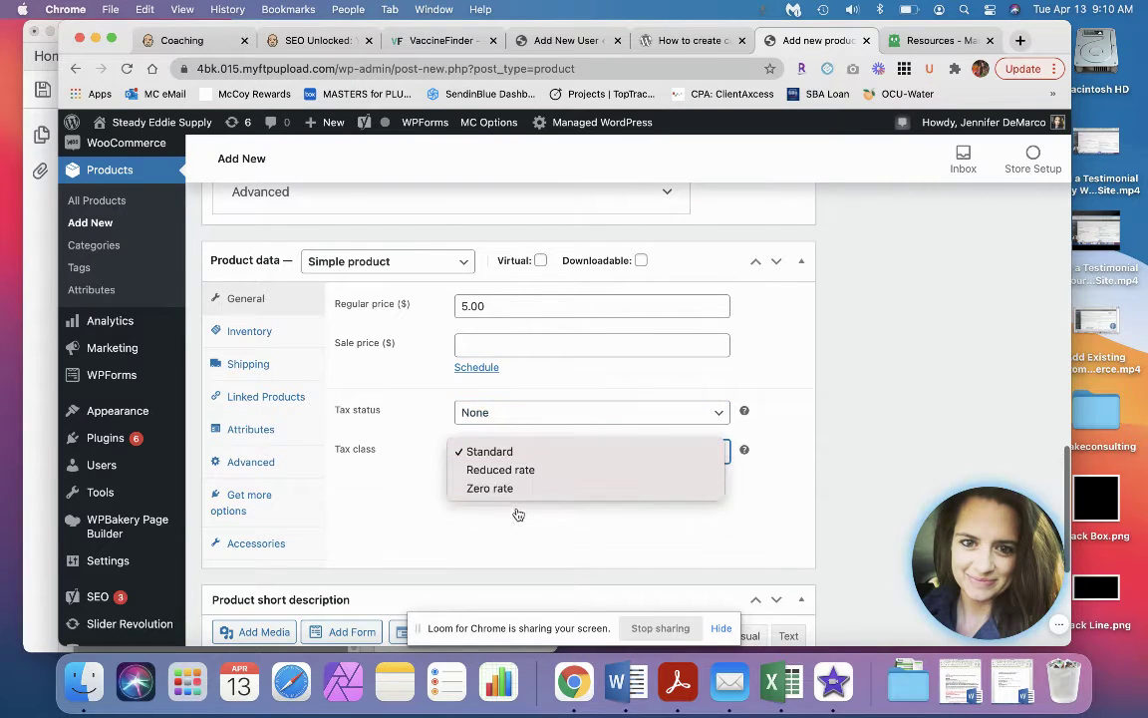
pyautogui.click(451, 381)
pyautogui.click(478, 412)
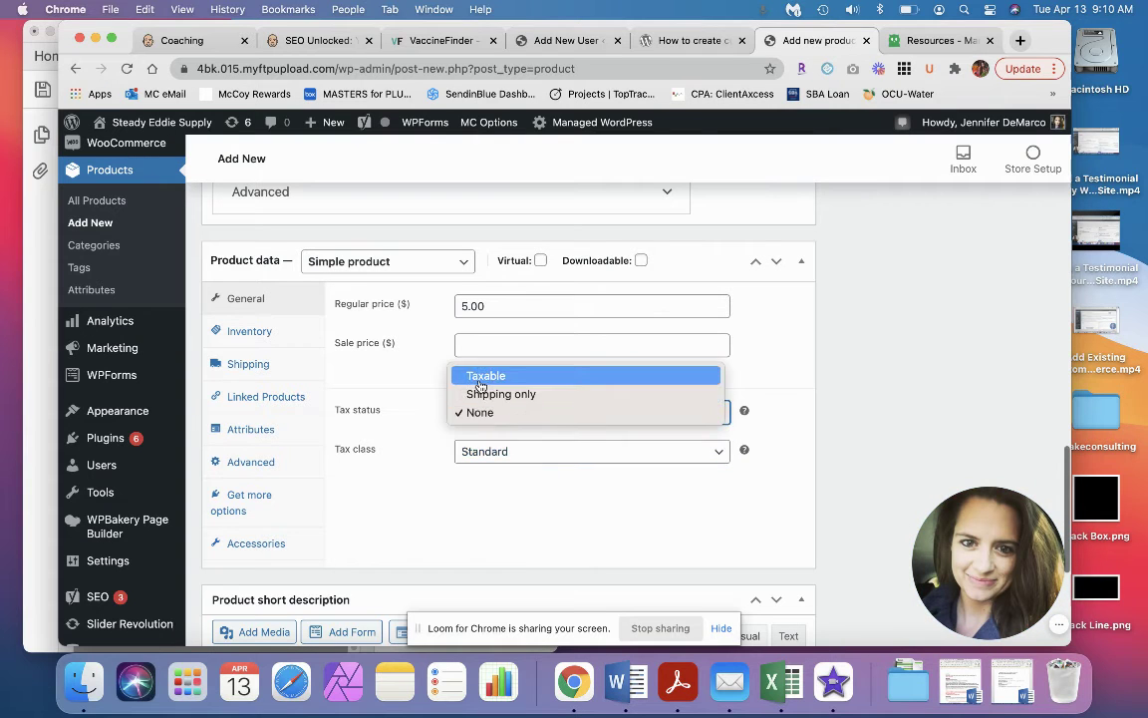
pyautogui.click(484, 374)
# Preview the stock management options in the product's inventory data, and enter H2837 as the SKU.
pyautogui.click(251, 331)
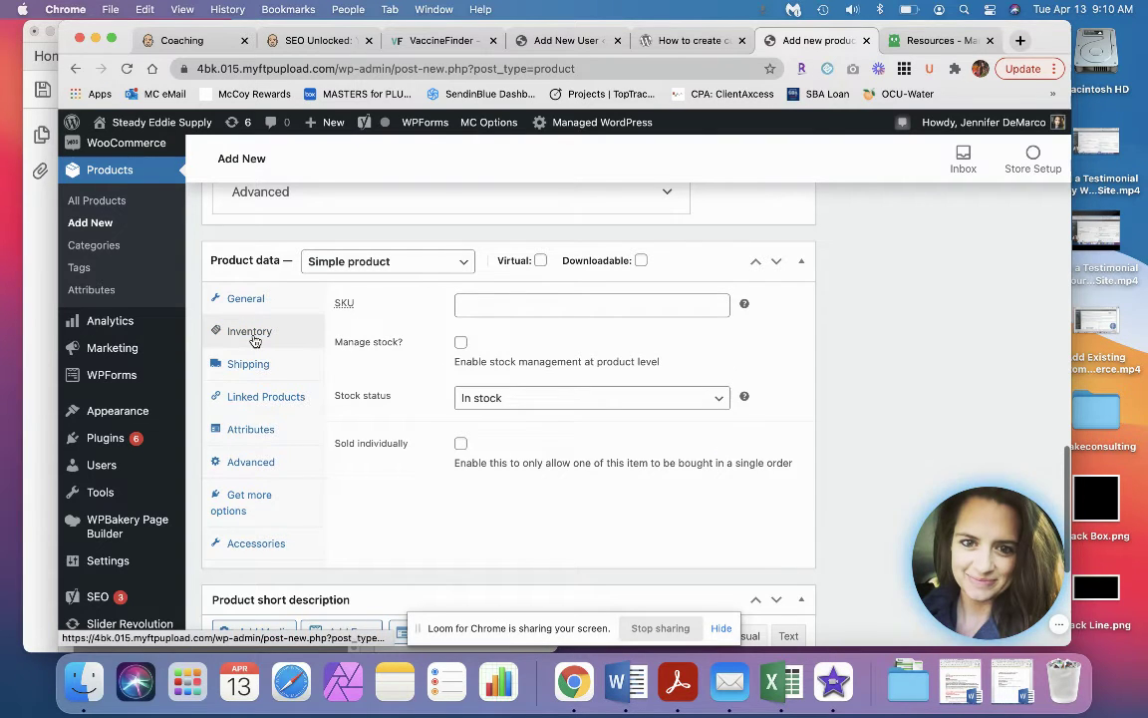
pyautogui.click(462, 343)
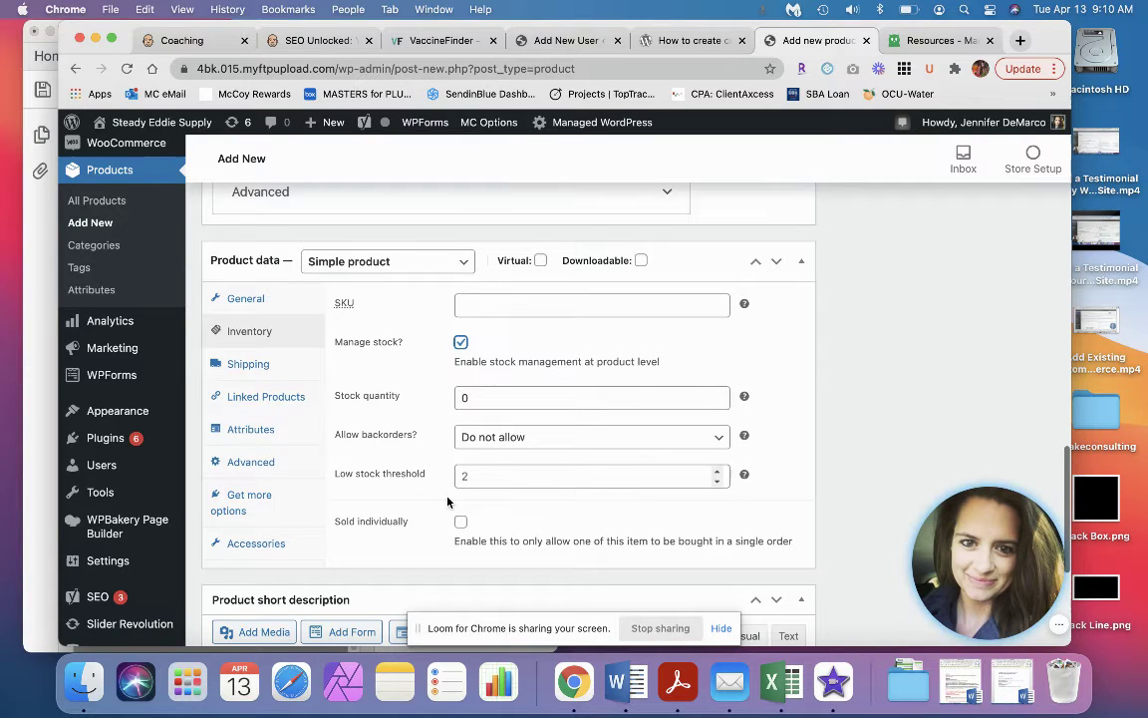
pyautogui.click(460, 342)
pyautogui.click(508, 301)
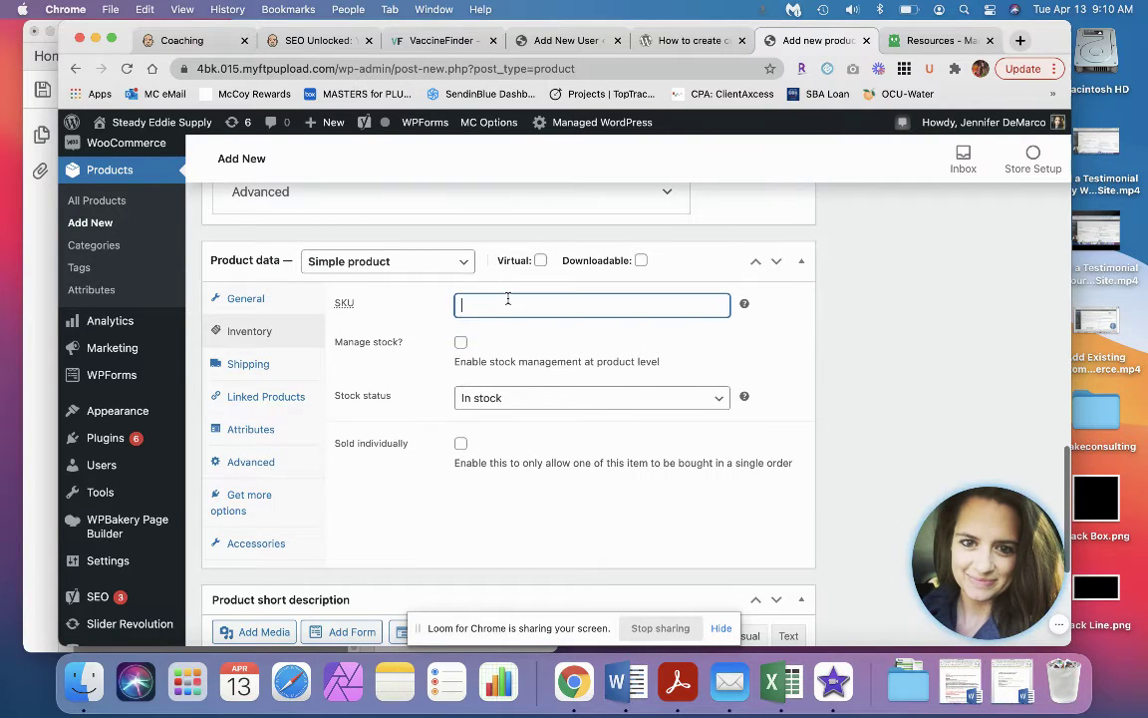
pyautogui.write('H2837')
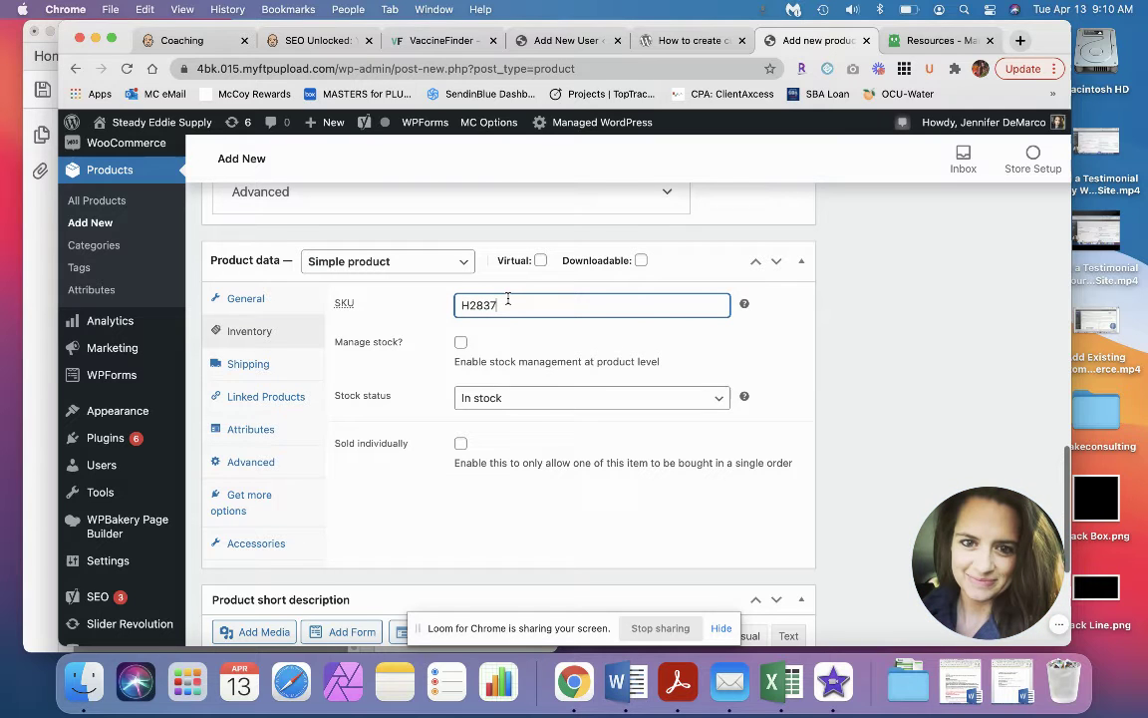
# View the product's shipping data, and select cropped-Steady-Eddie-Supply-Logo2.png from the media library for the product image.
pyautogui.click(259, 365)
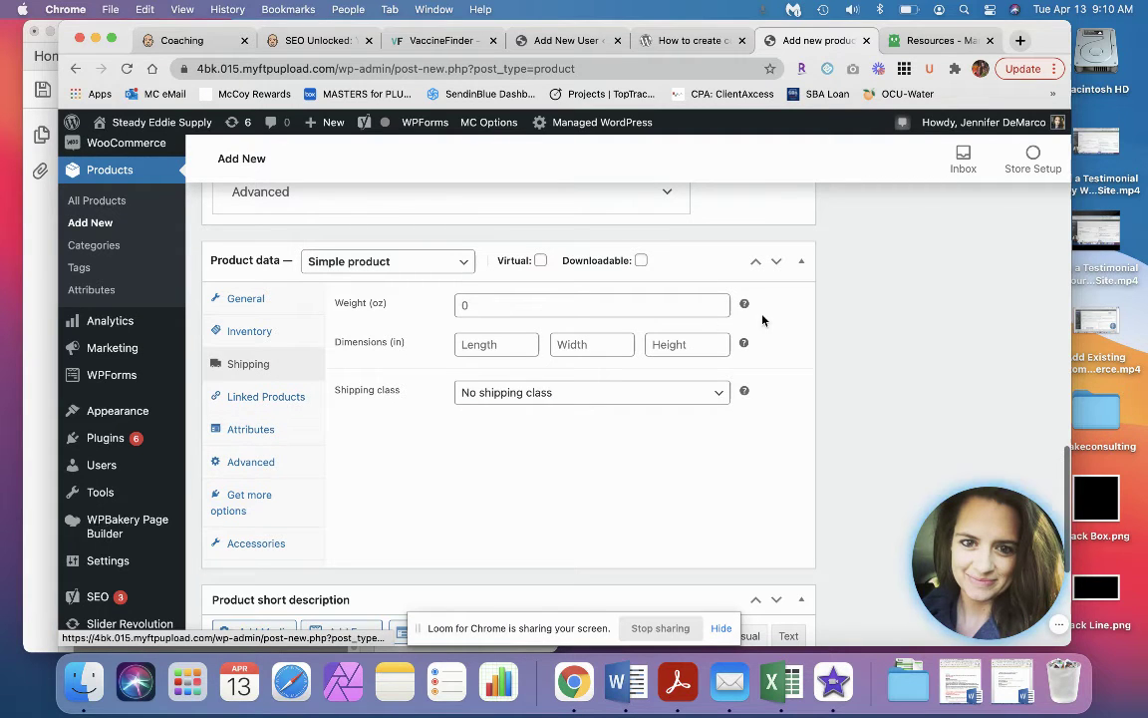
pyautogui.scroll(10, 761, 320)
pyautogui.scroll(2, 833, 236)
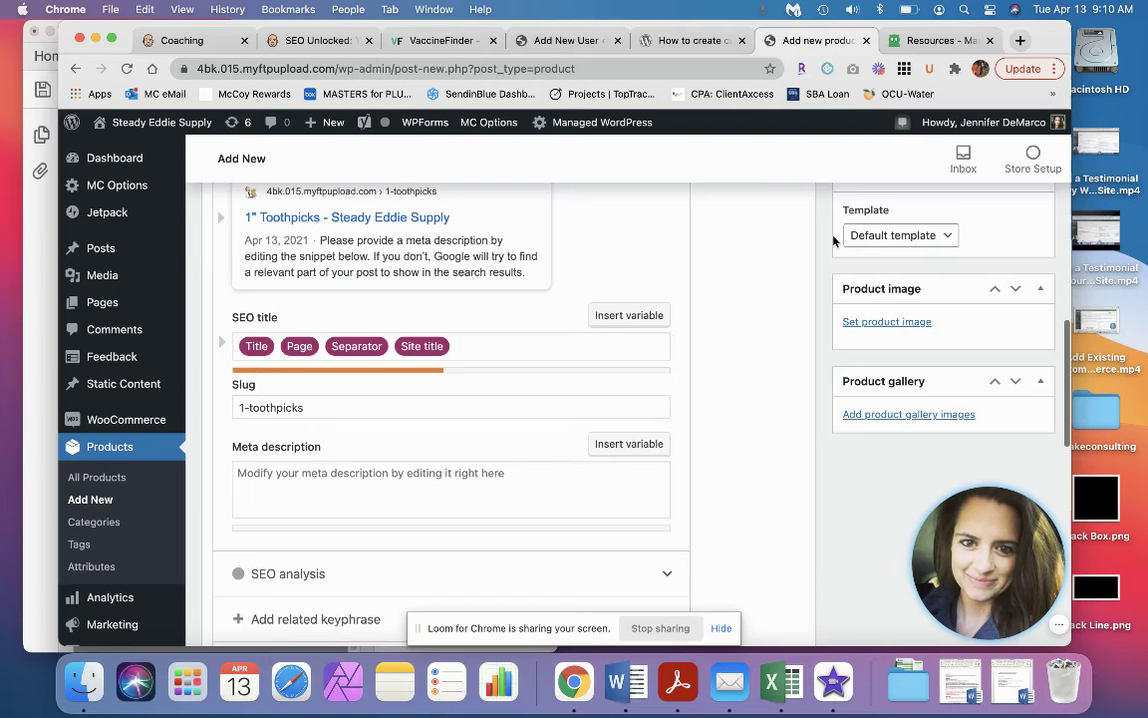
pyautogui.click(915, 321)
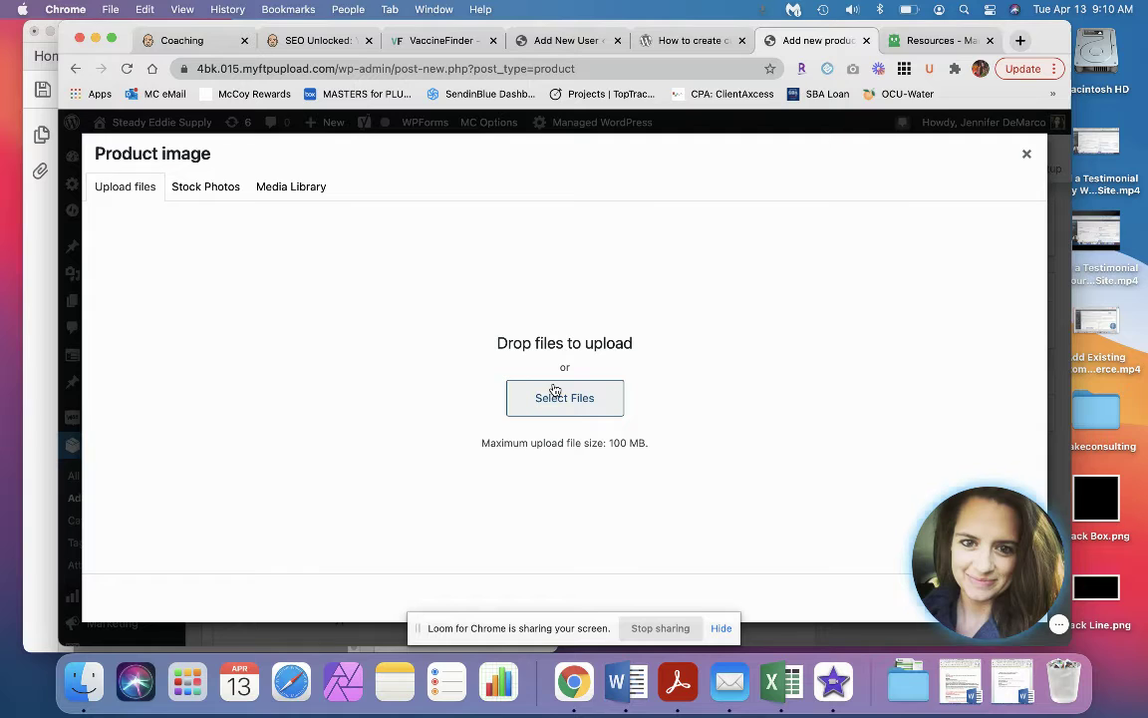
pyautogui.click(301, 187)
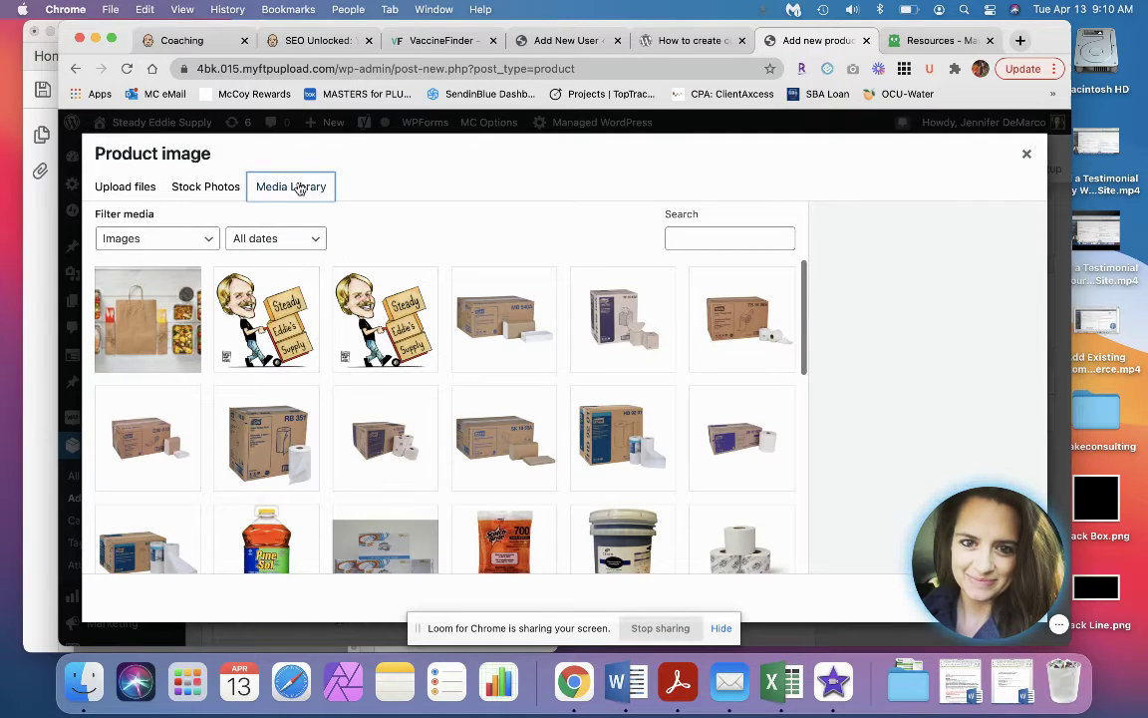
pyautogui.click(265, 314)
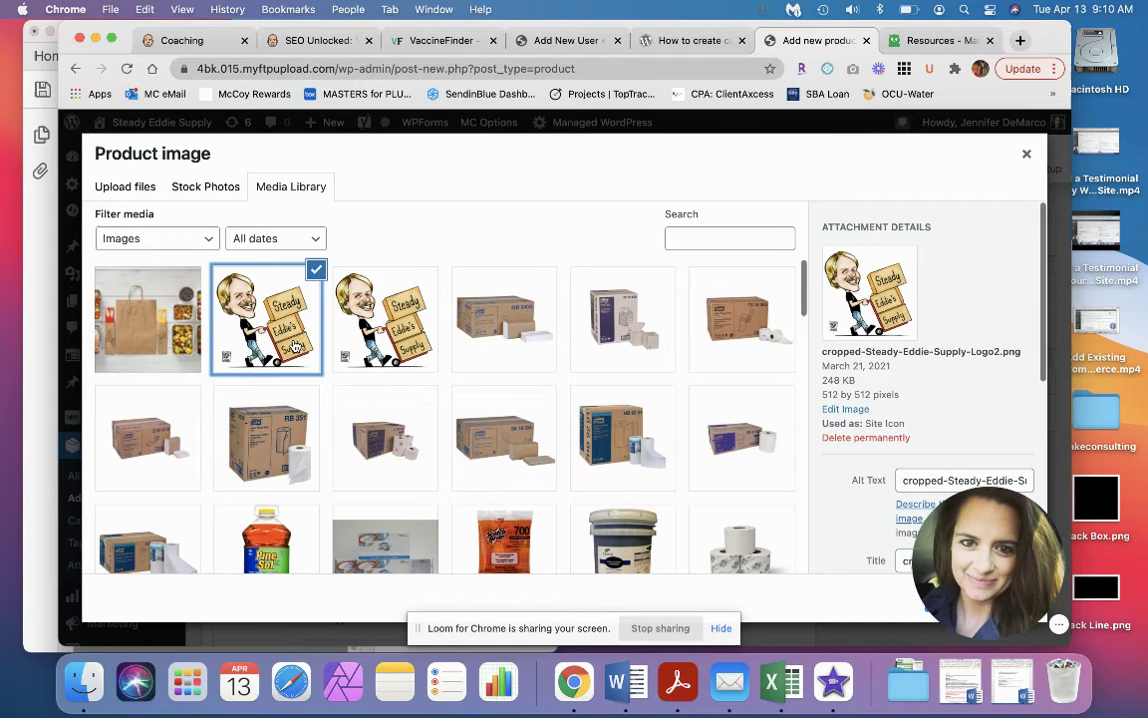
# Replace the selected logo image's alt text with "1 inch toothpick".
pyautogui.scroll(-3, 927, 299)
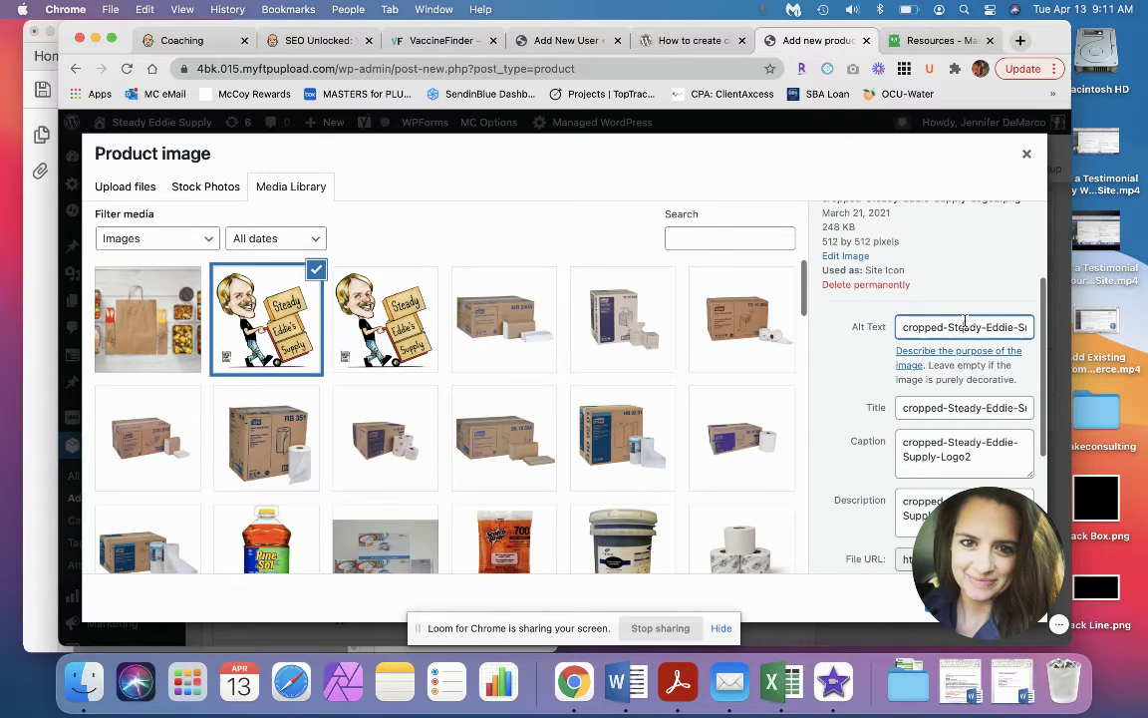
pyautogui.doubleClick(965, 325)
pyautogui.tripleClick(964, 325)
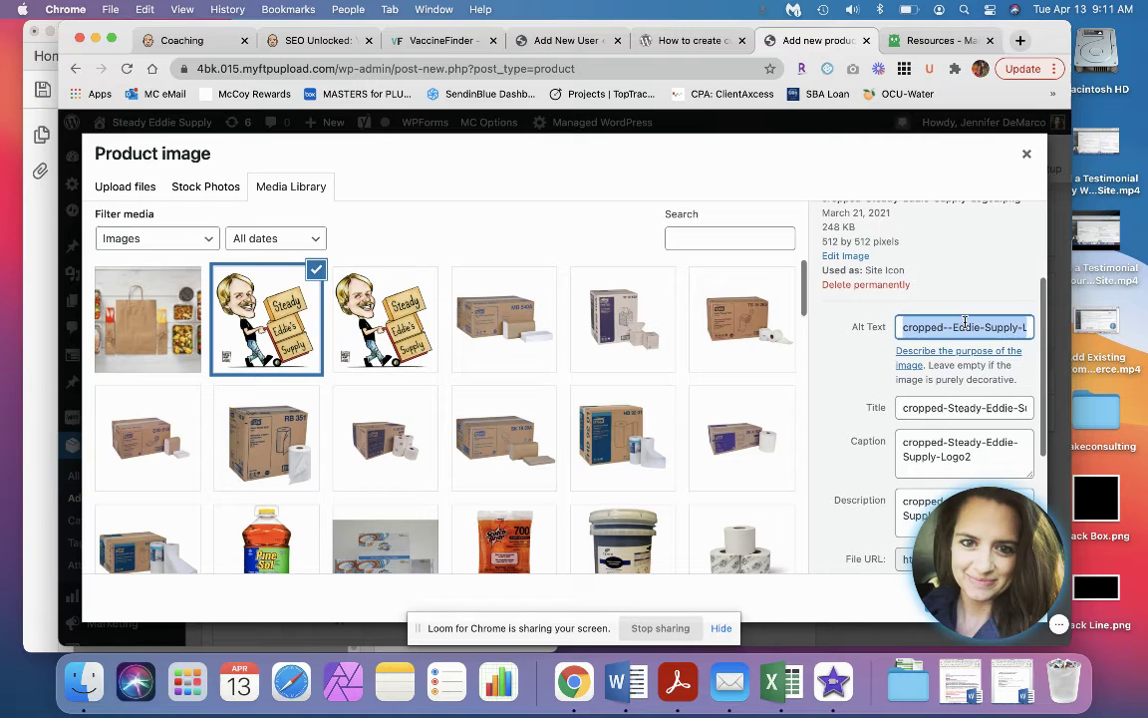
pyautogui.press('BackSpace')
pyautogui.write('1 in')
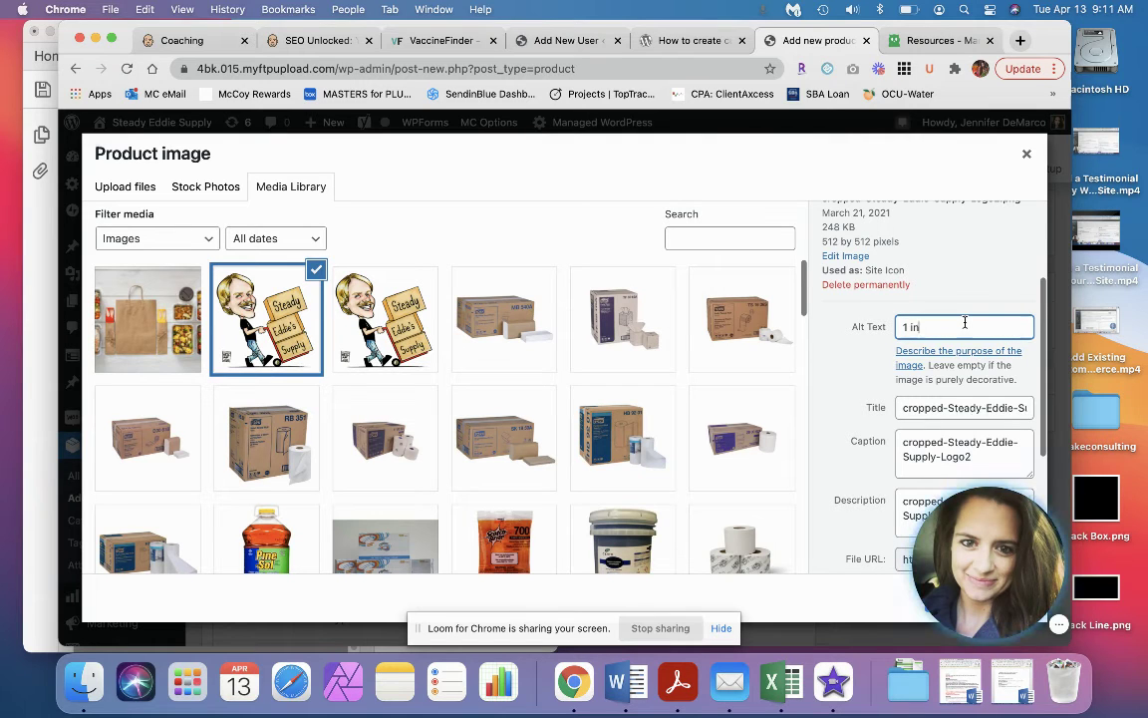
pyautogui.write('ch toothpick')
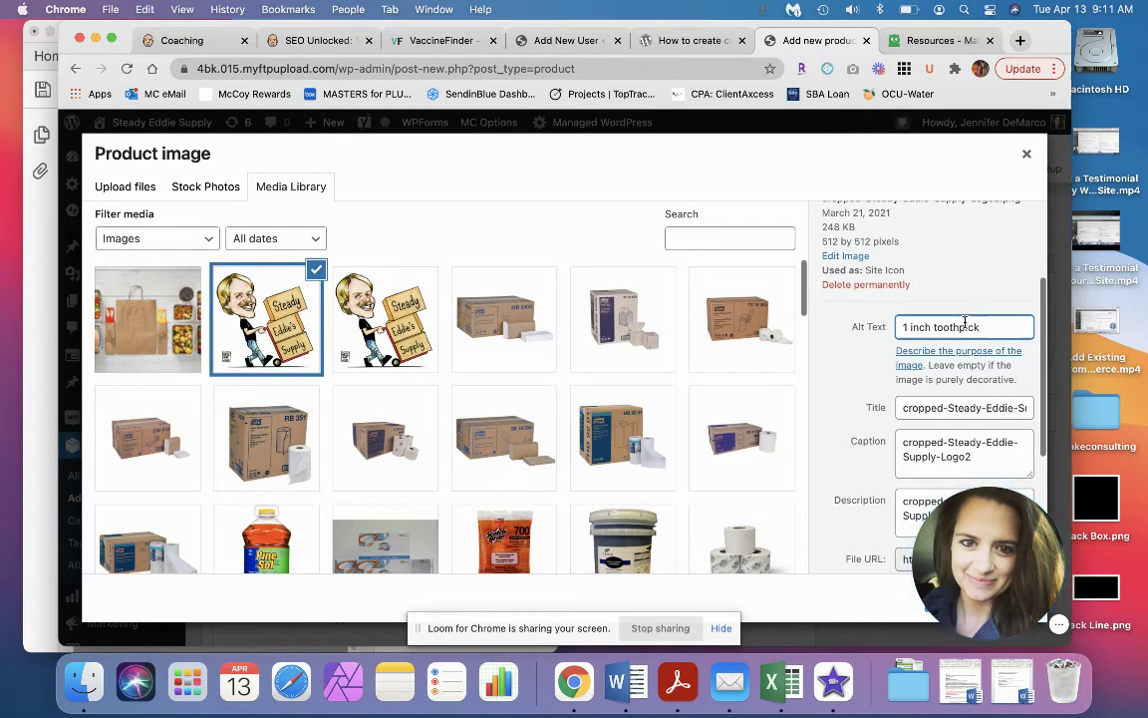
# Copy the alt text "1 inch toothpick" into the image's caption and description, replacing their existing text.
pyautogui.tripleClick(965, 325)
pyautogui.press('super+c')
pyautogui.press('Tab')
pyautogui.press('Tab')
pyautogui.press('Tab')
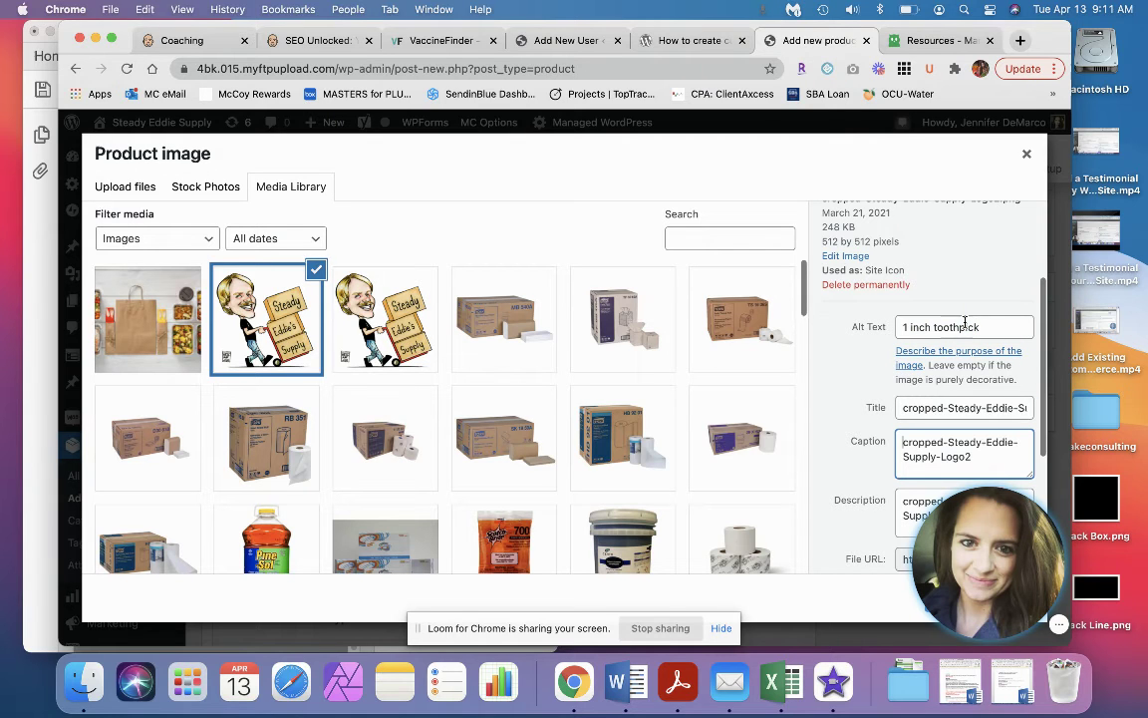
pyautogui.press('BackSpace')
pyautogui.press('Tab')
pyautogui.press('BackSpace')
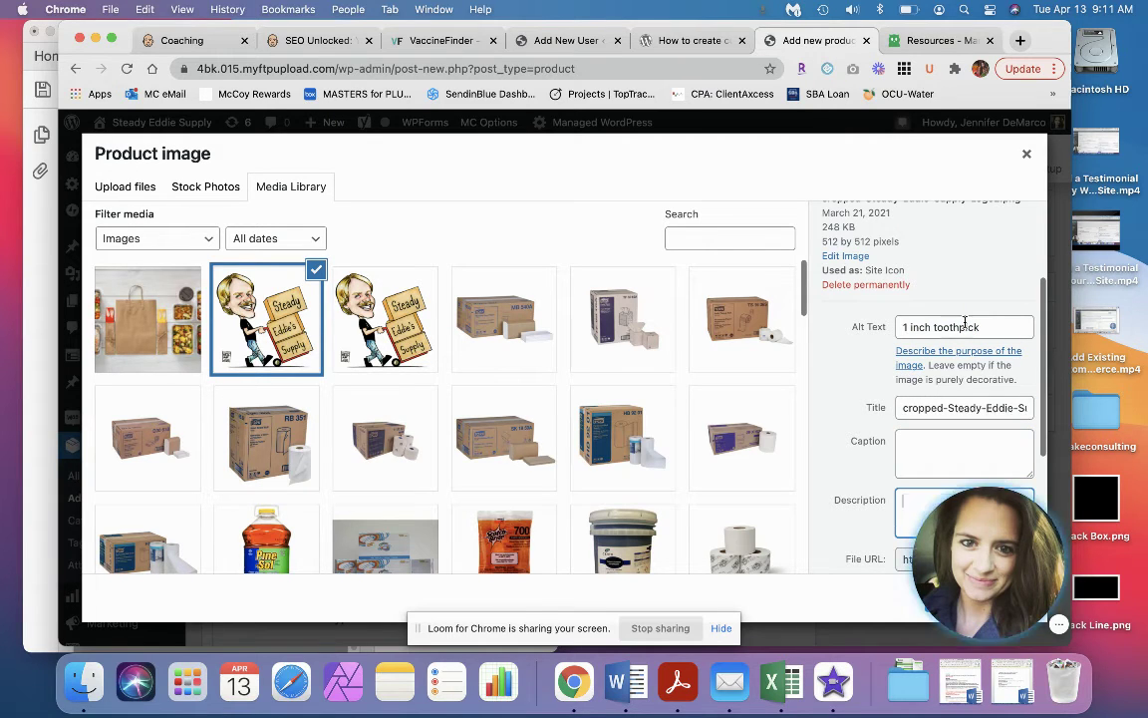
pyautogui.hotkey('shift', 'Tab')
pyautogui.scroll(-4, 962, 344)
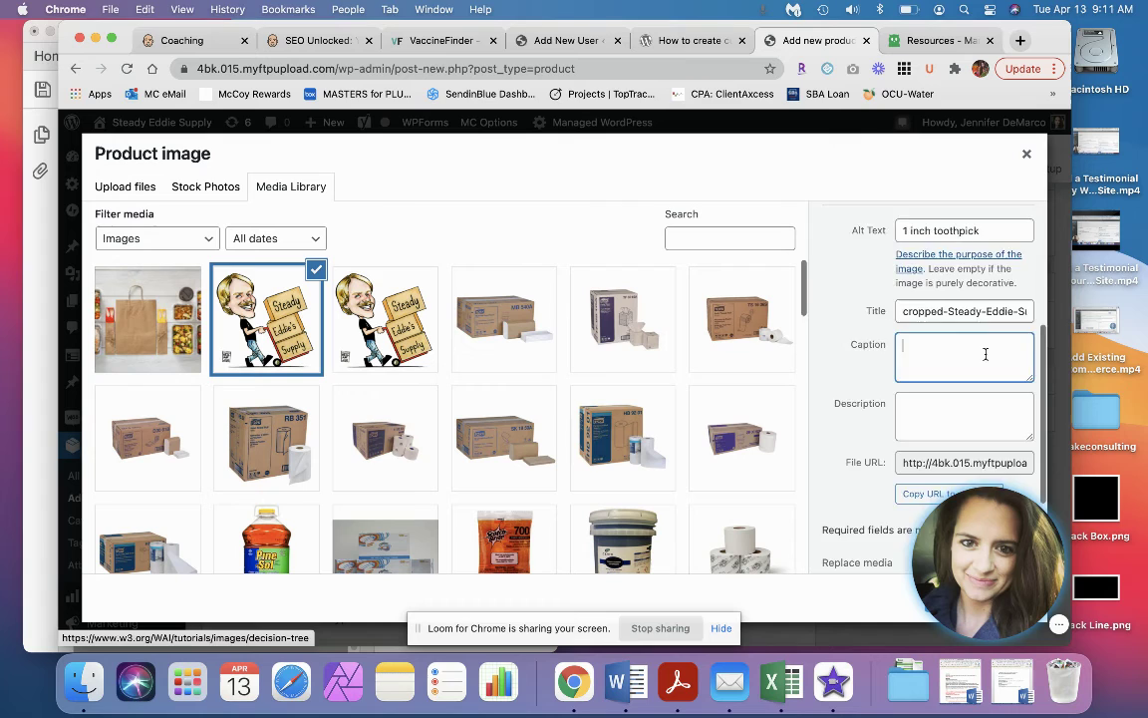
pyautogui.press('super+v')
pyautogui.click(985, 354)
pyautogui.press('super+v')
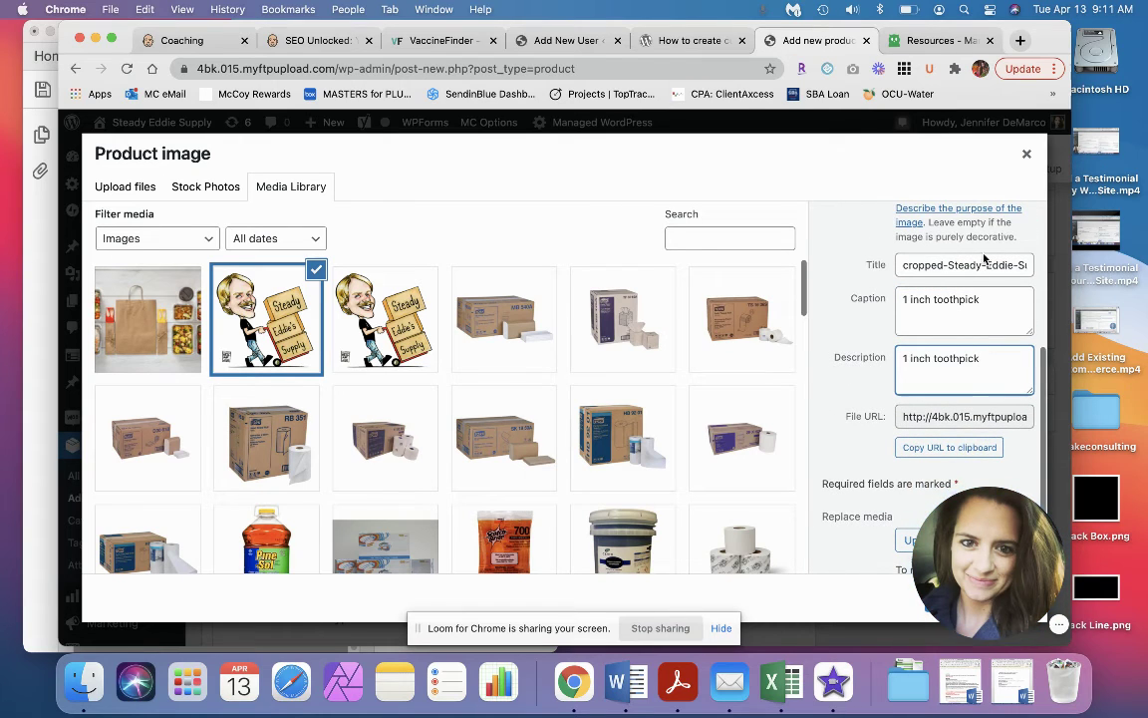
# Apply the selected Steady Eddie logo as the product image.
pyautogui.scroll(-3, 976, 374)
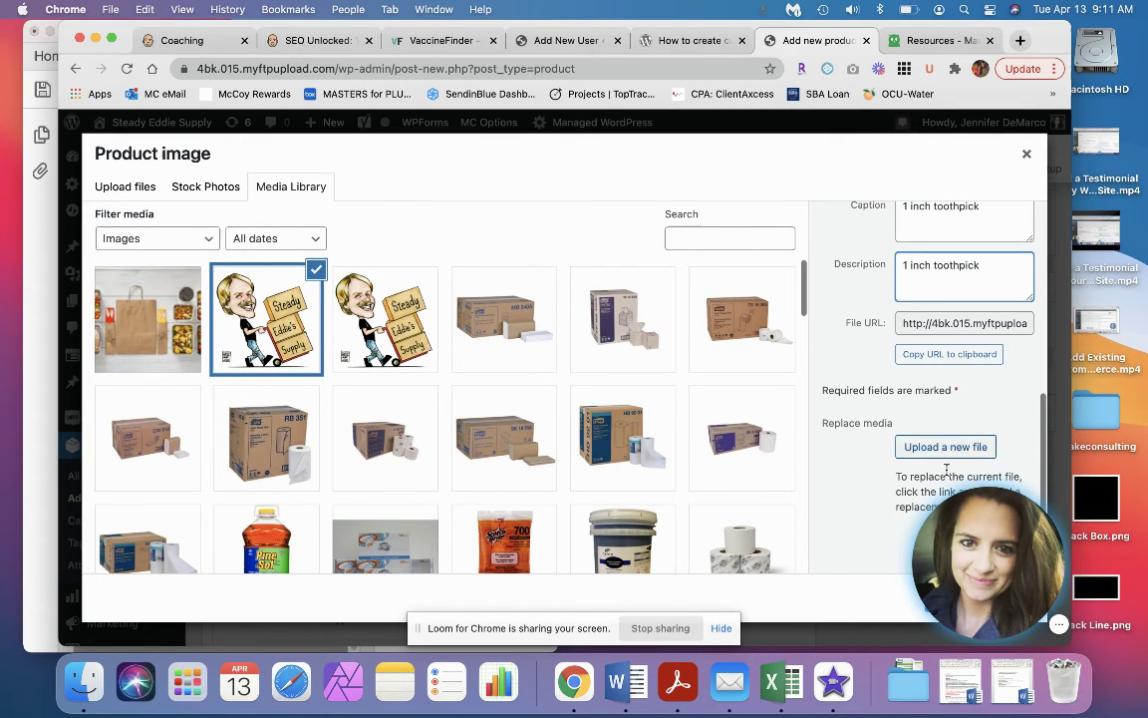
pyautogui.click(1014, 549)
pyautogui.moveTo(1014, 549); pyautogui.dragTo(150, 533)
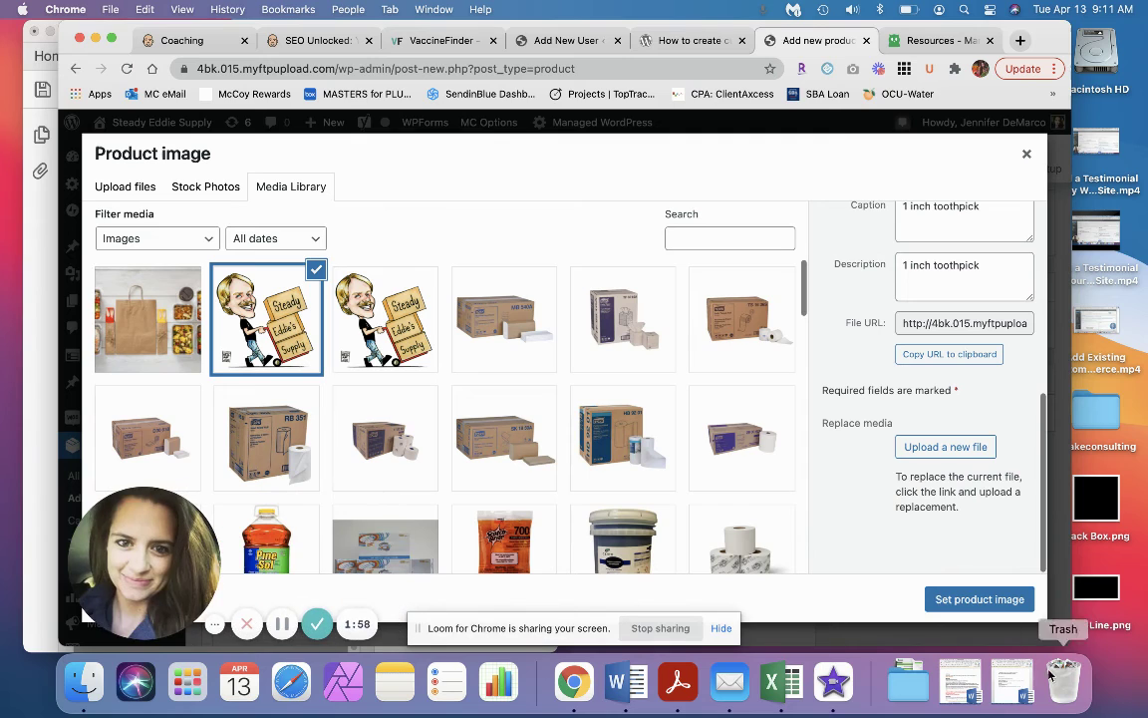
pyautogui.click(982, 601)
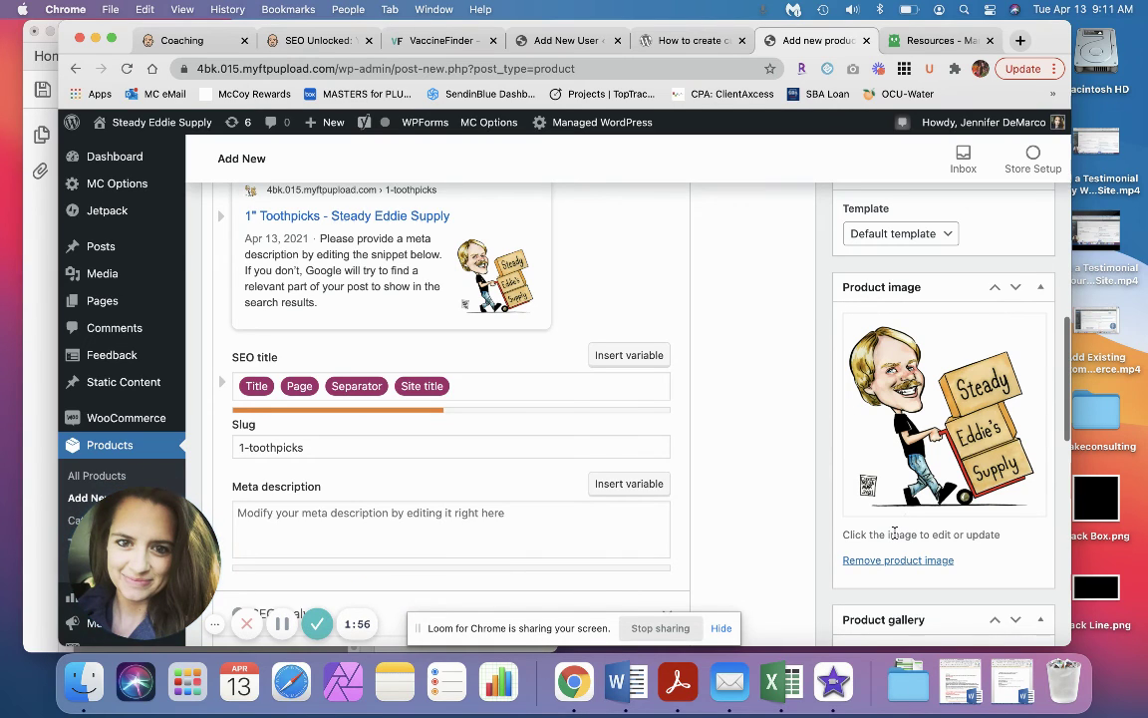
# Assign the toothpicks product to the Picks category.
pyautogui.scroll(10, 982, 372)
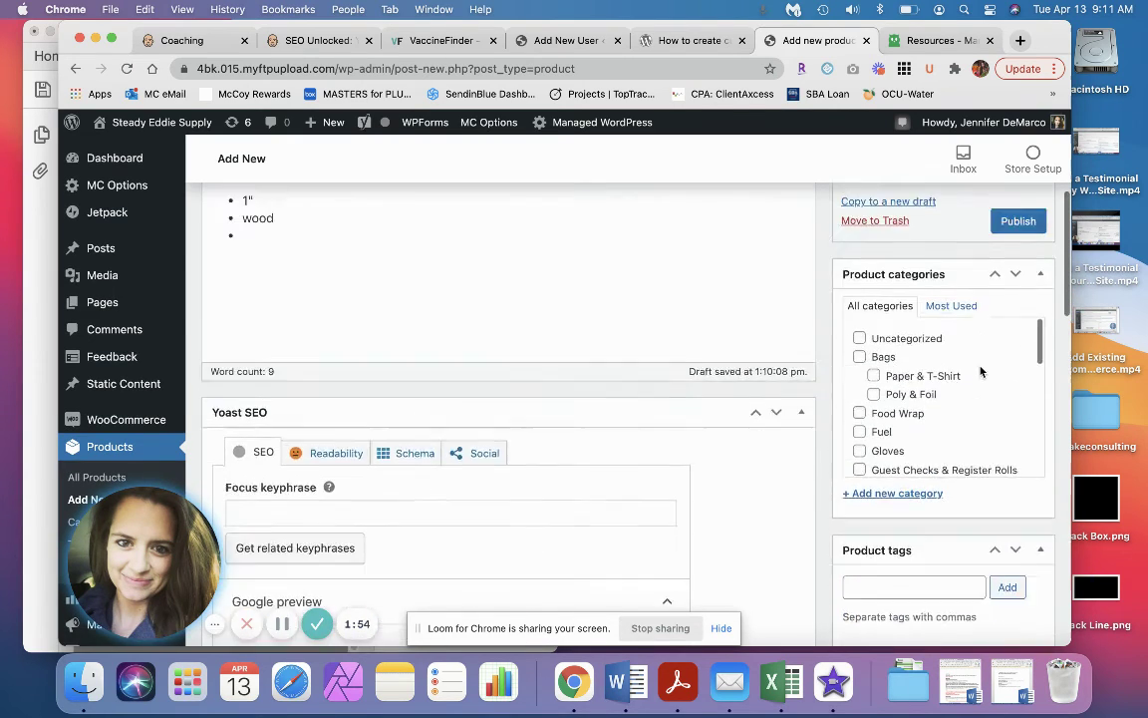
pyautogui.scroll(-8, 981, 371)
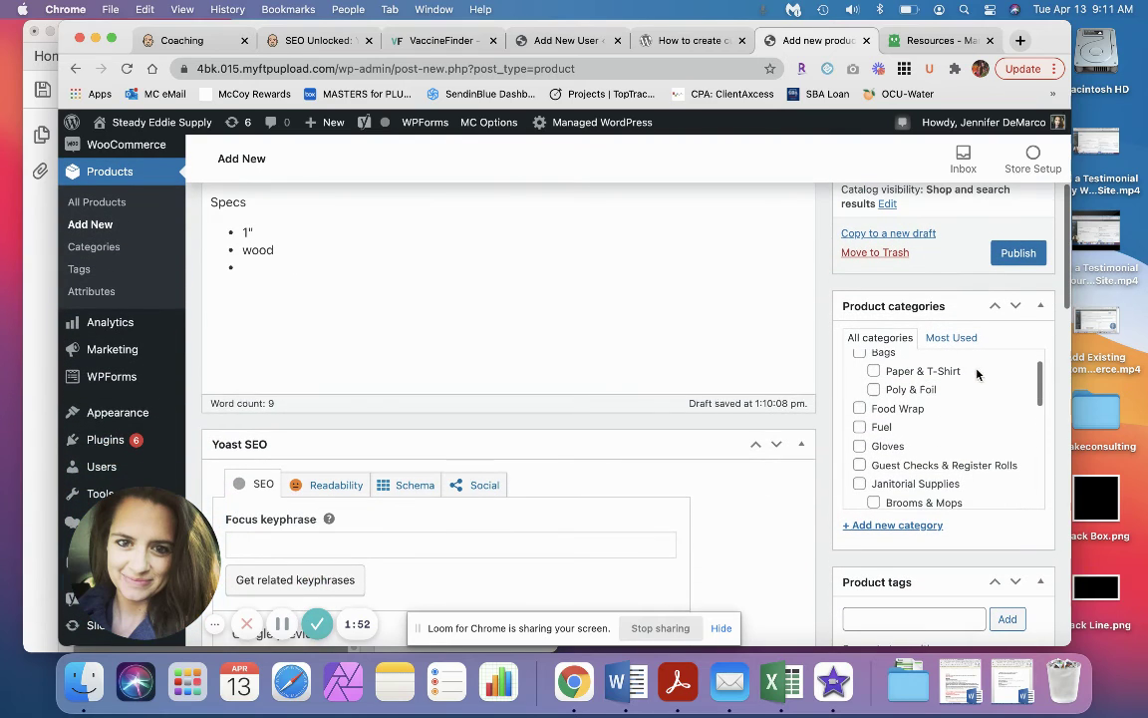
pyautogui.scroll(-5, 945, 397)
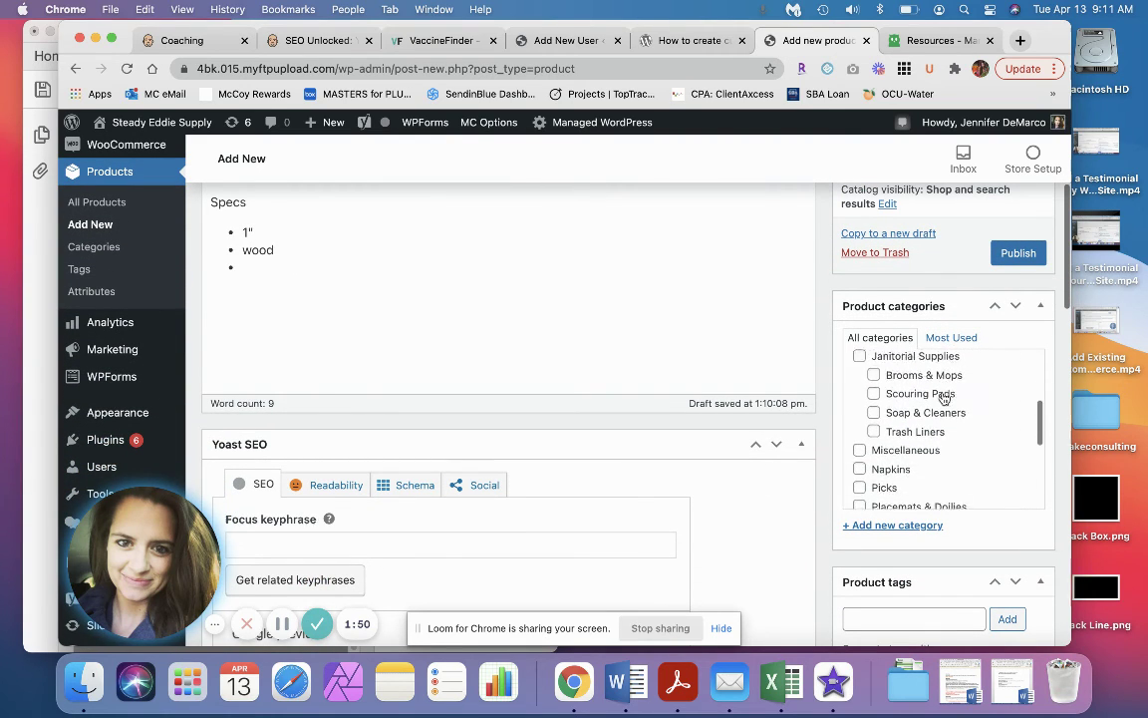
pyautogui.click(859, 445)
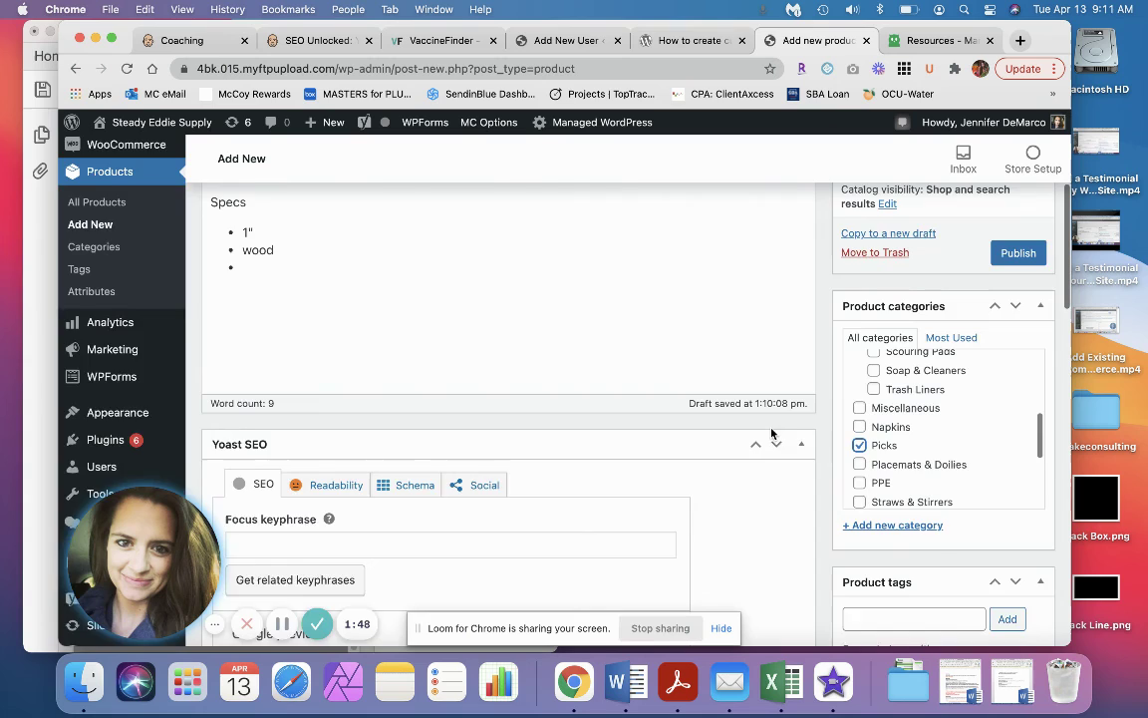
pyautogui.scroll(5, 771, 429)
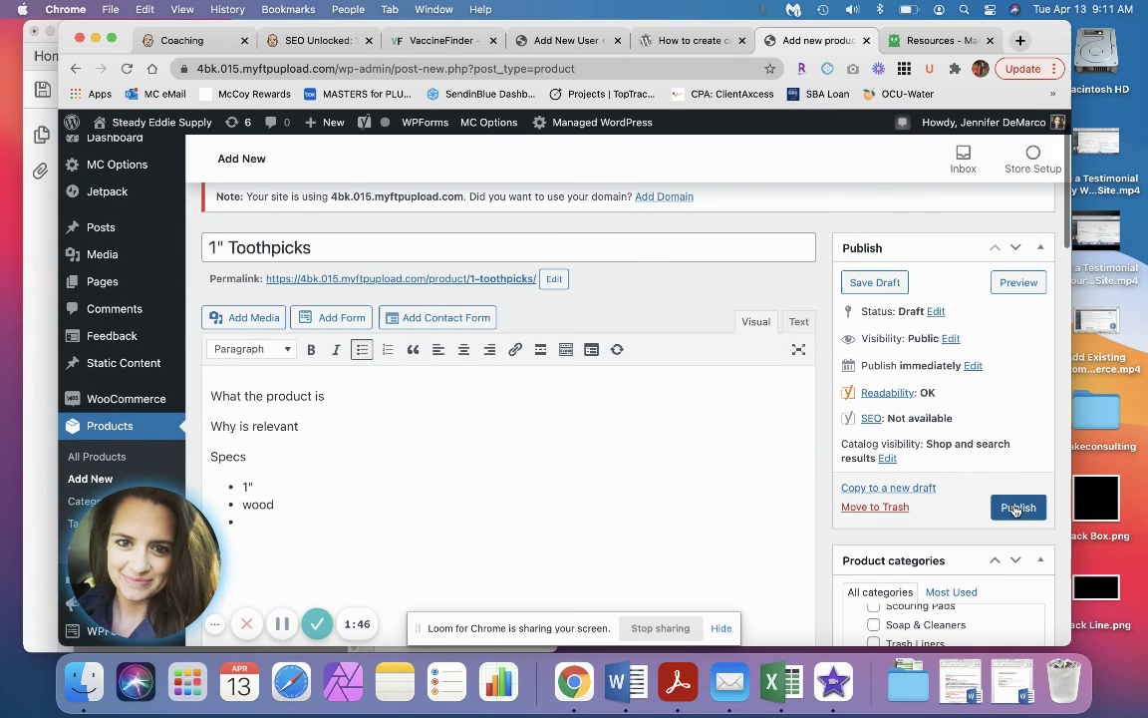